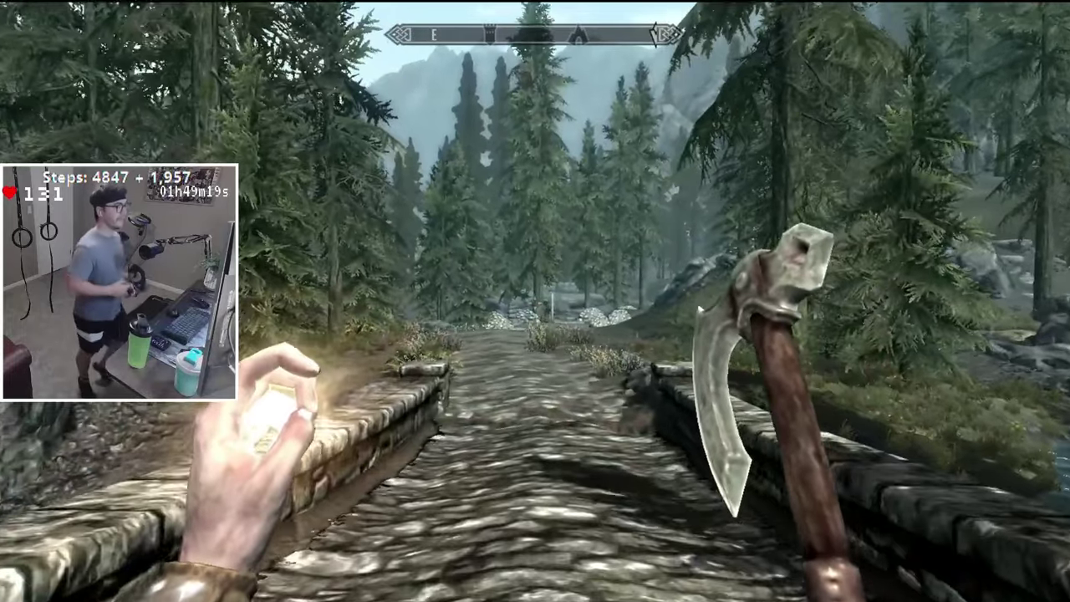
Walk the Skyrim character forward along the stone forest path with W
key(w)
key(w)
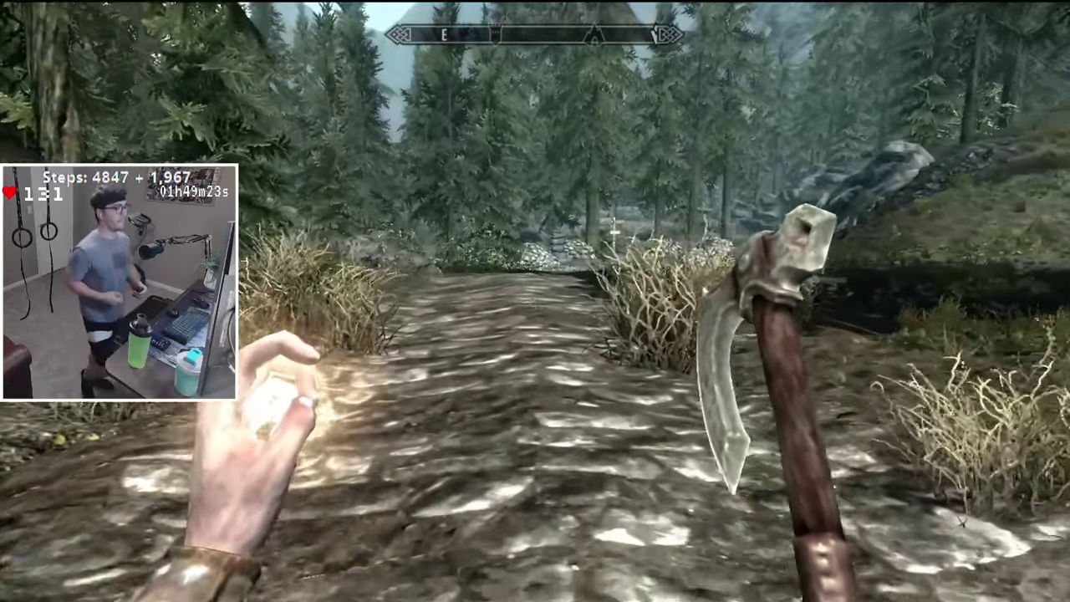
key(w)
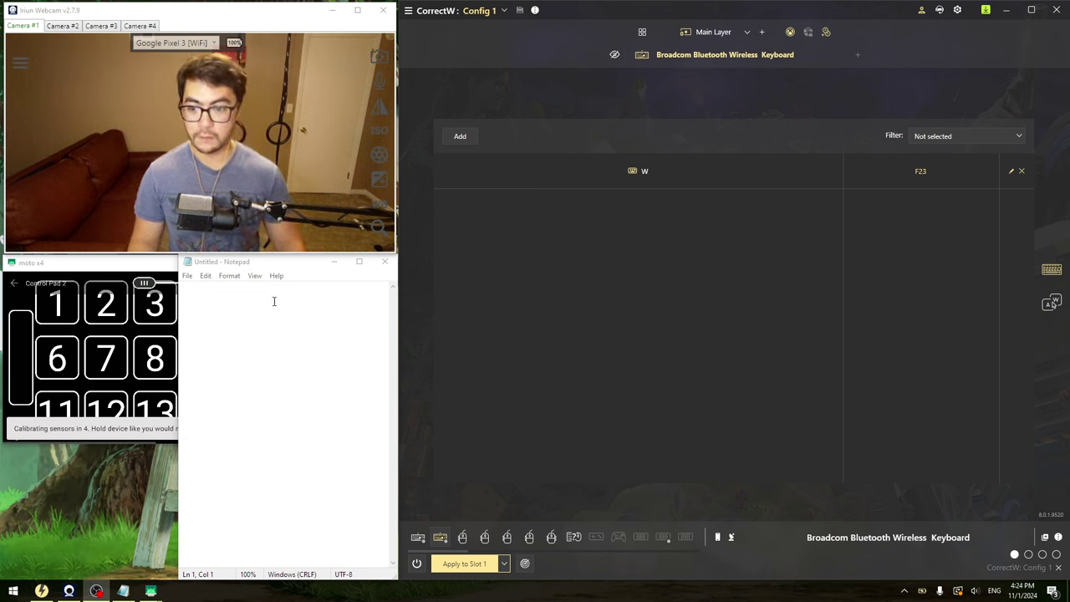
Move the Notepad window slightly down and to the right
drag(298, 266, 170, 463)
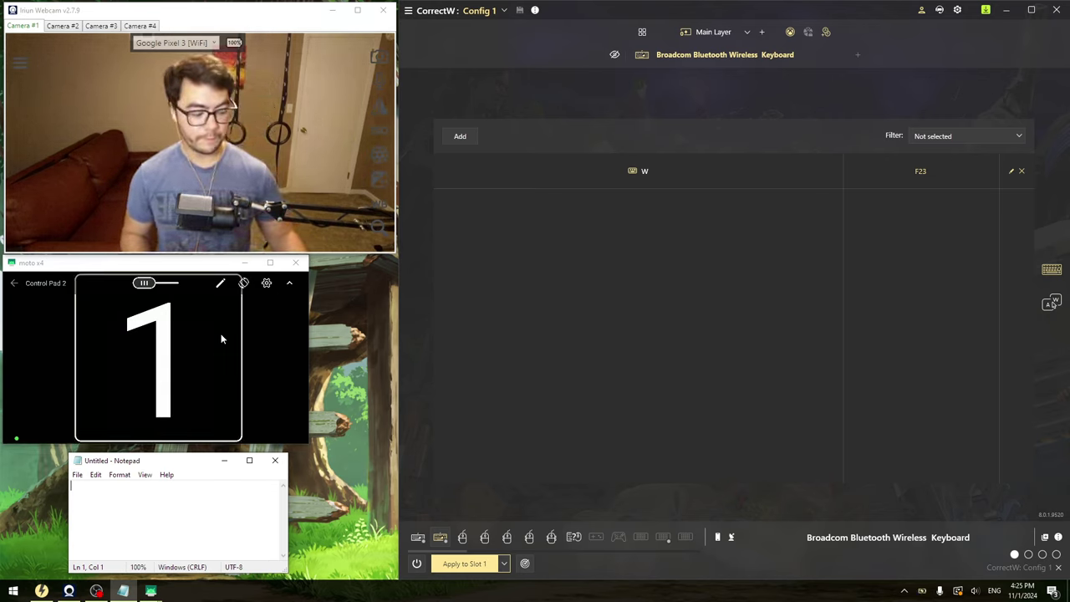
Create a new game profile with the game name 'GyroTest'
click(409, 11)
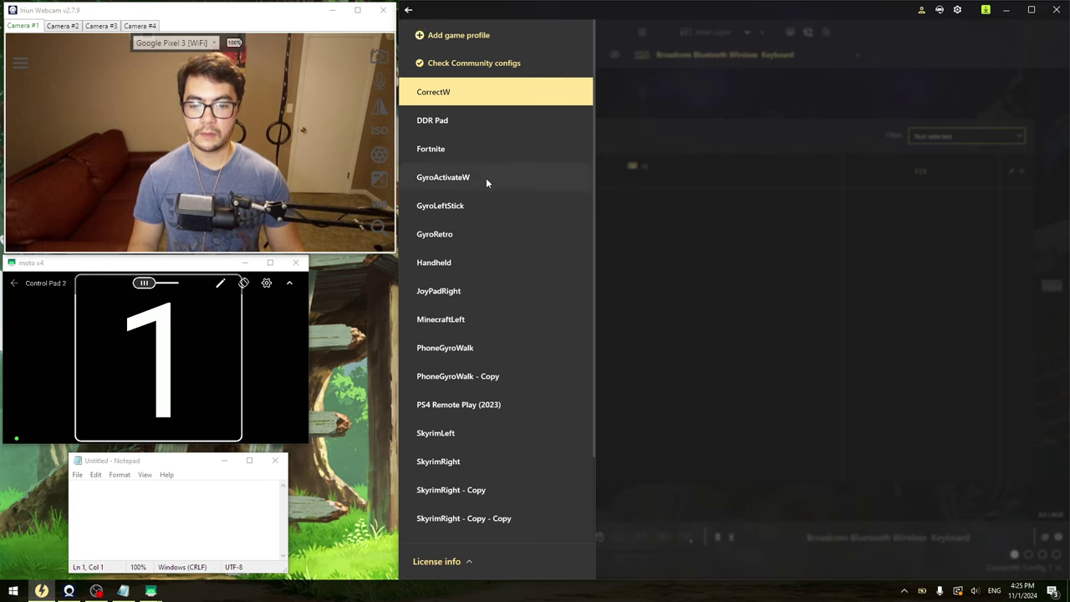
scroll(487, 179, down, 3)
scroll(527, 235, up, 3)
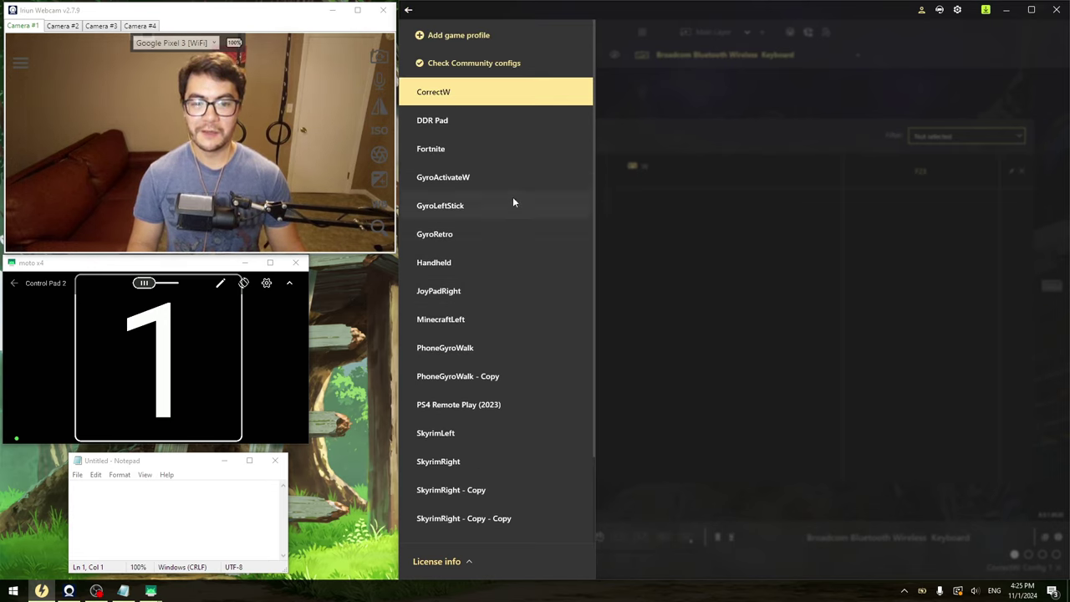
click(422, 37)
click(689, 188)
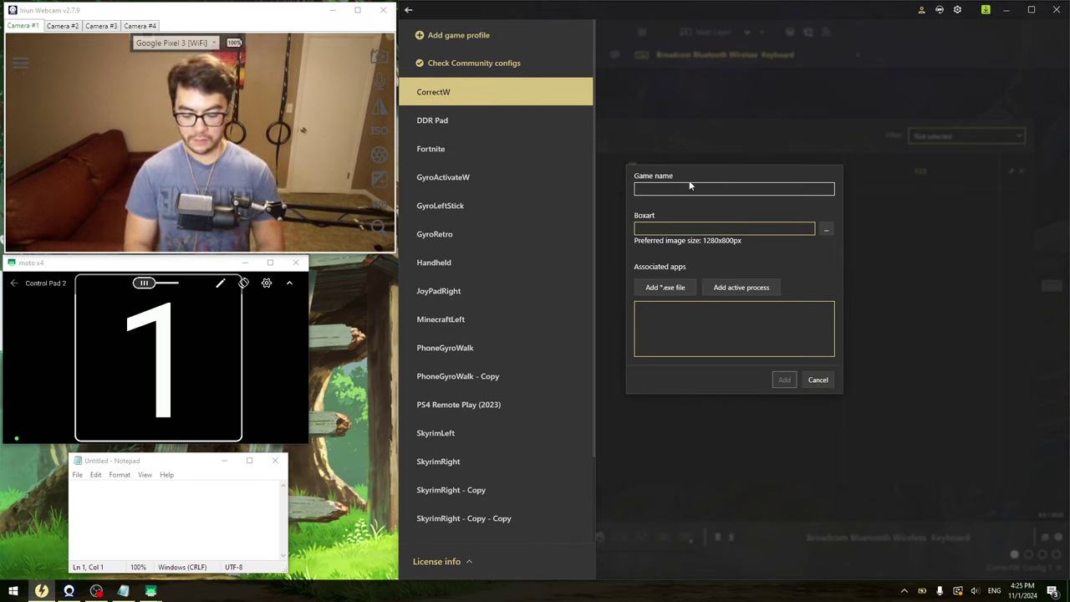
text(Gyro)
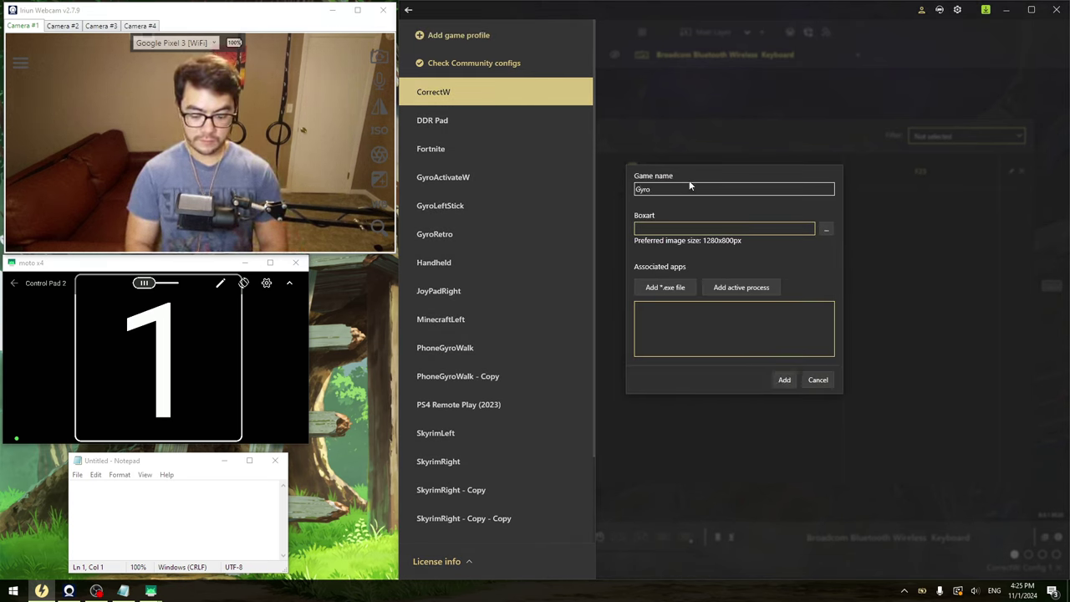
text(Test)
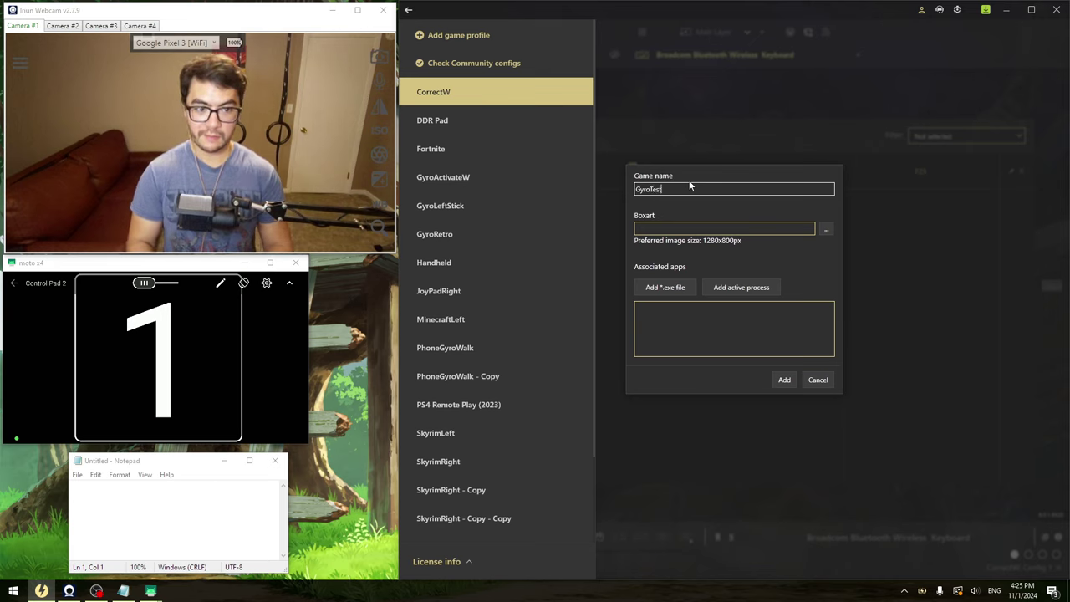
click(793, 381)
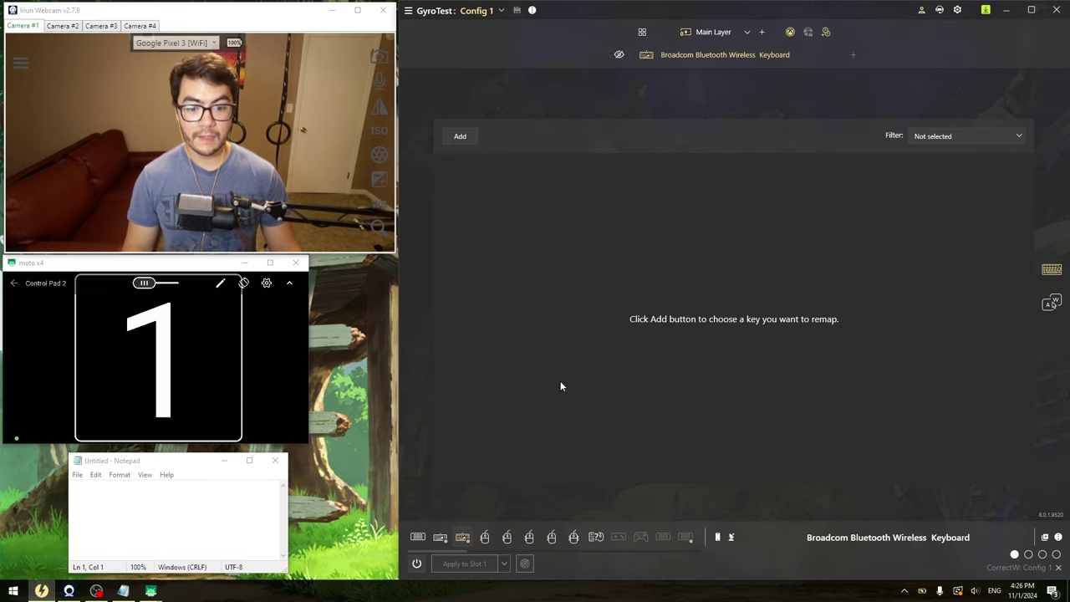
Switch to the Control Pad 2 device and open GyroTest's Config 1 layout
click(415, 538)
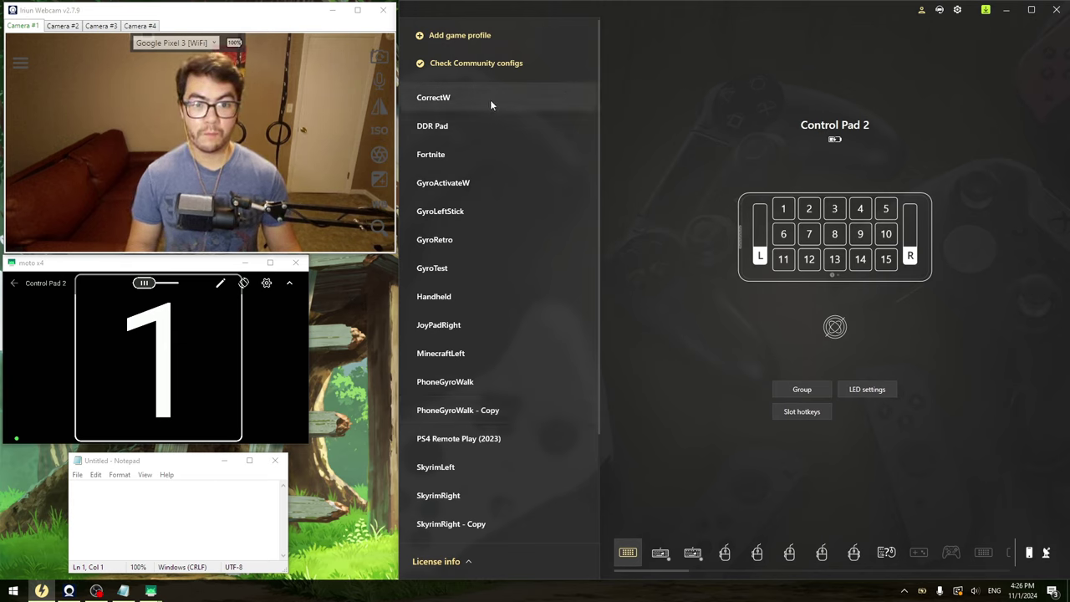
scroll(500, 183, down, 1)
scroll(502, 195, down, 2)
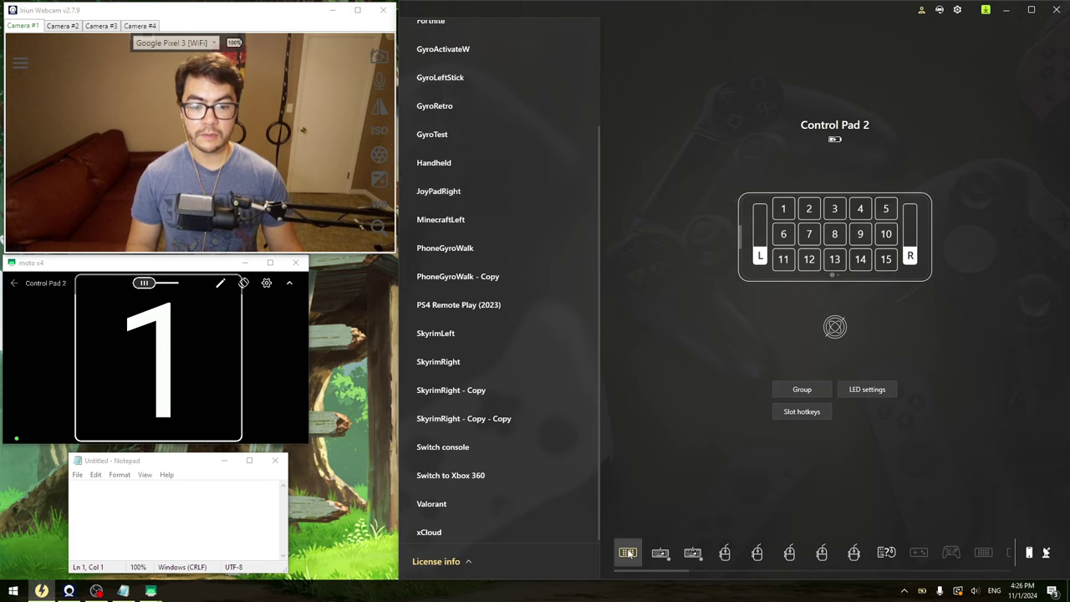
scroll(551, 518, up, 3)
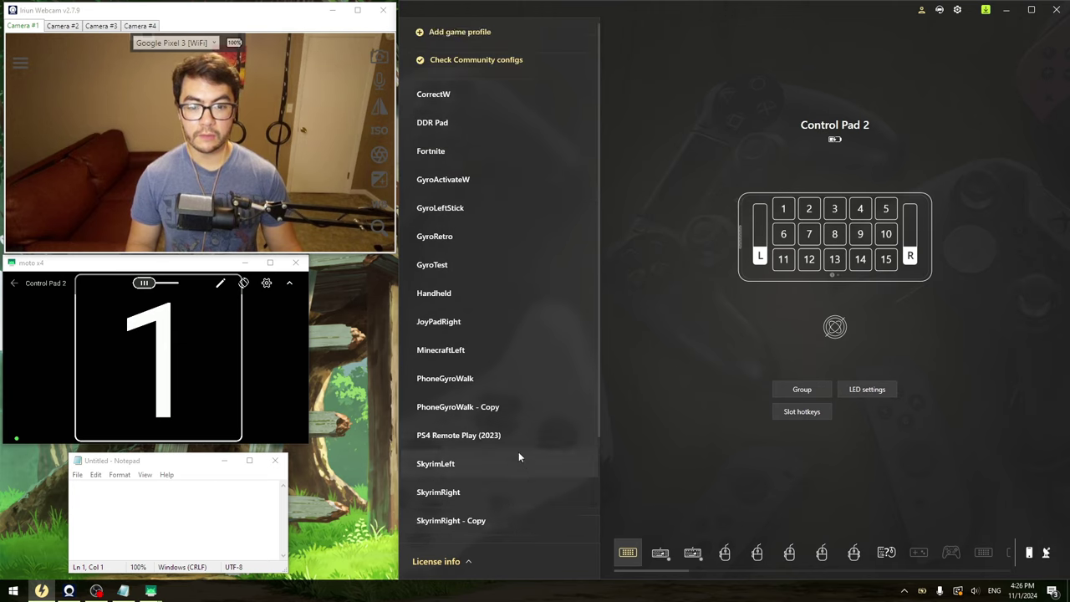
click(445, 271)
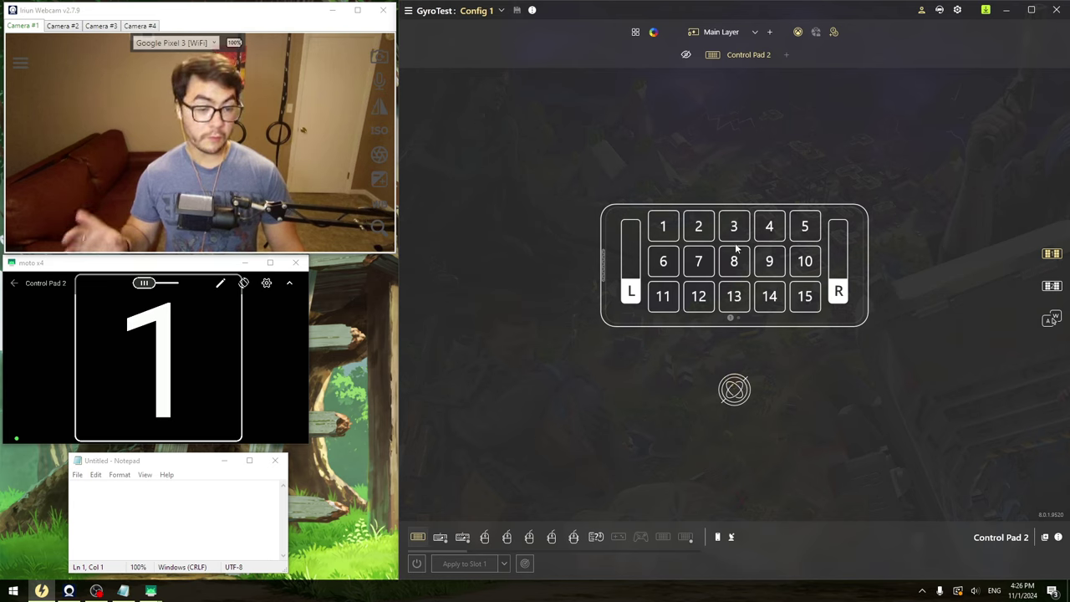
Assign Toggle Gyro On/Off to Control Pad 2's button 1 and close its panel
click(663, 233)
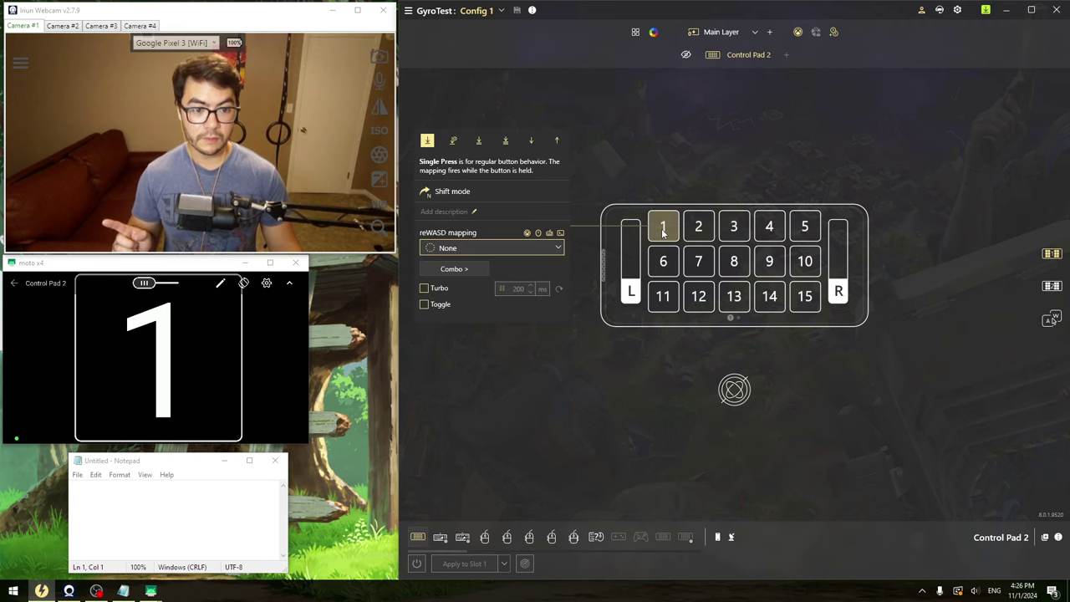
click(550, 247)
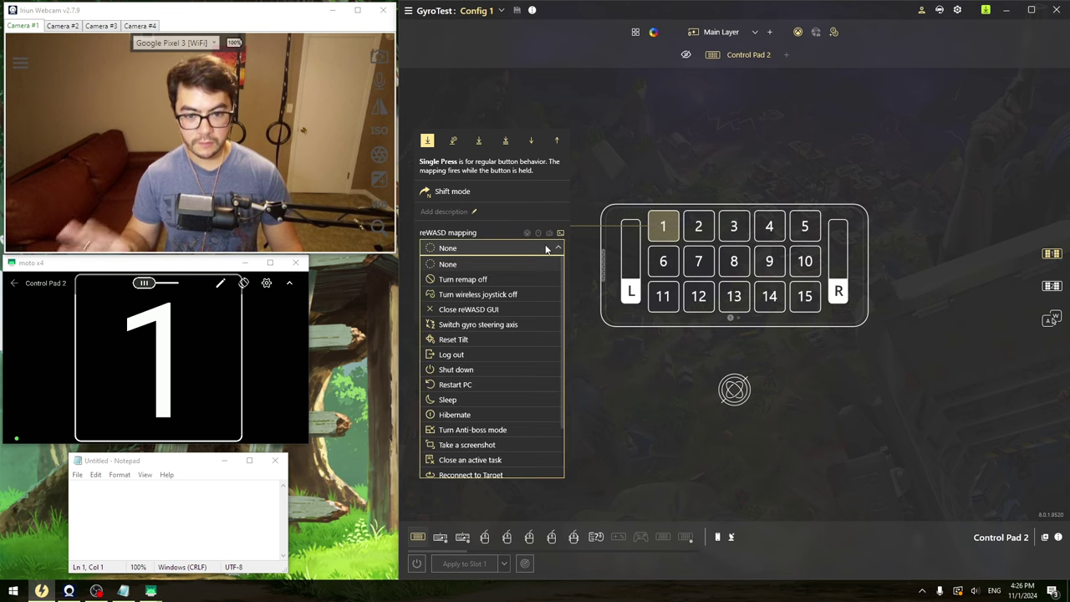
scroll(552, 300, down, 2)
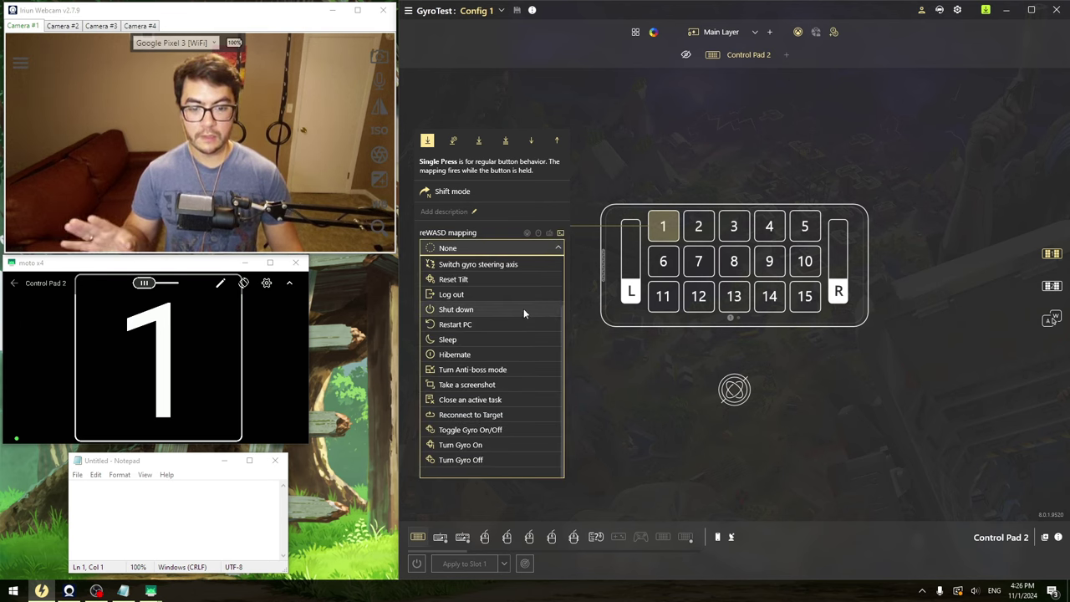
click(473, 430)
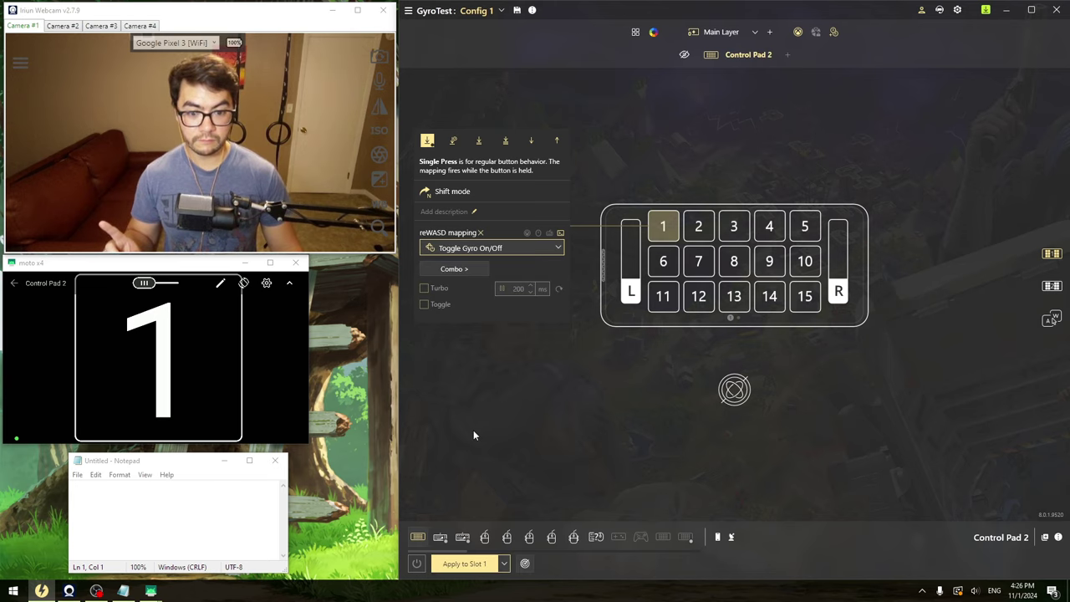
click(537, 409)
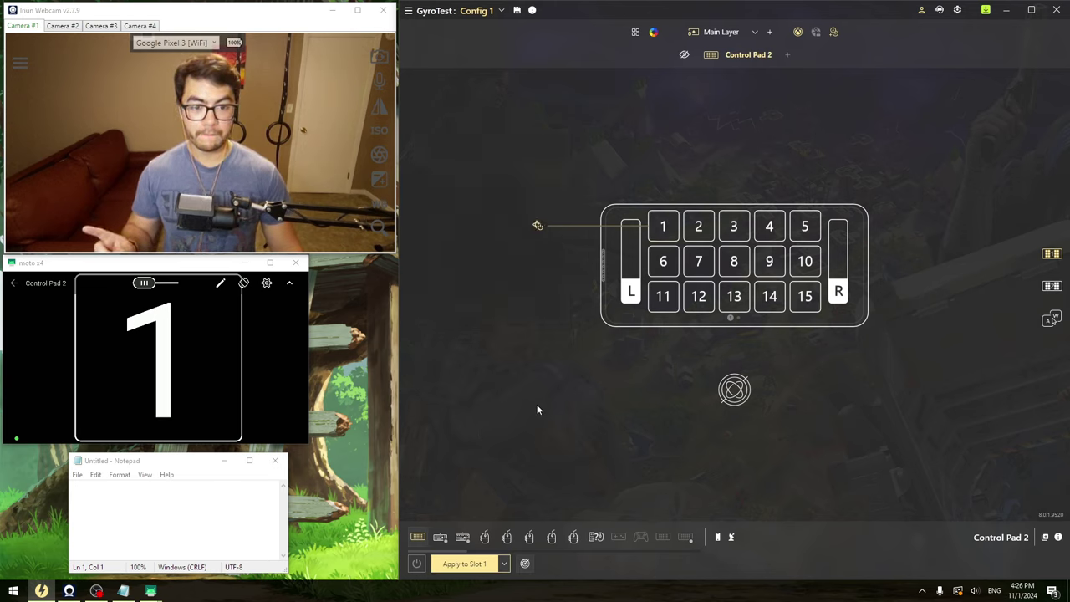
Open the gyro mapping's advanced lean settings
click(736, 386)
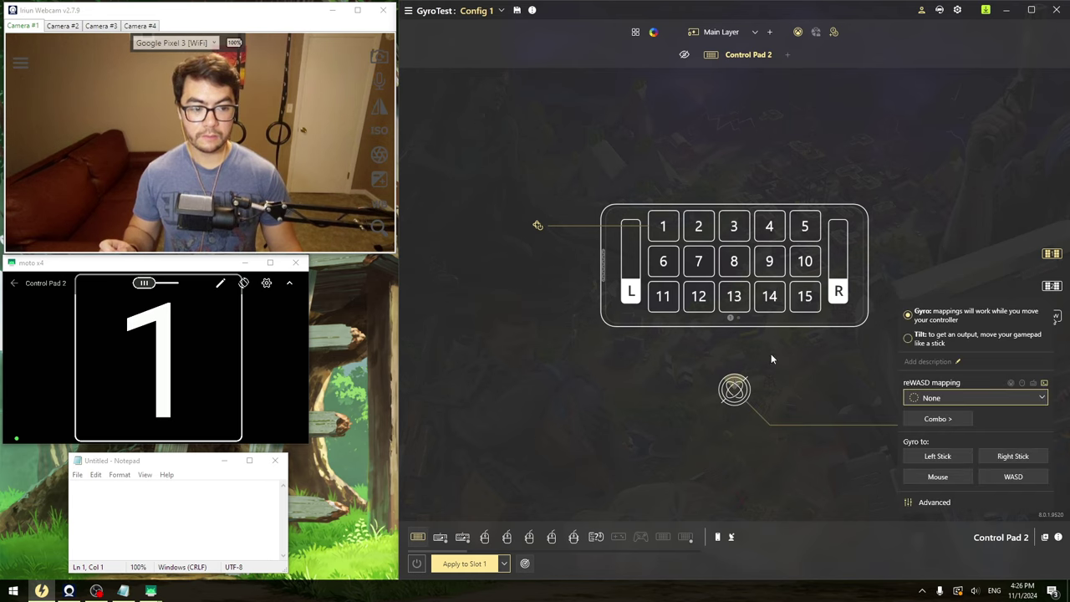
click(934, 502)
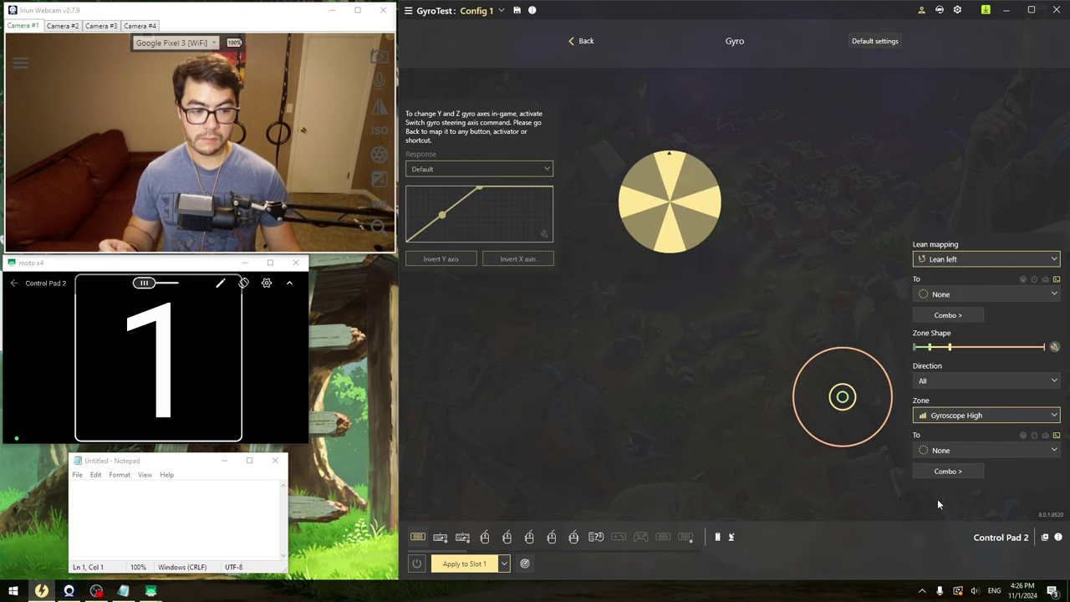
click(958, 452)
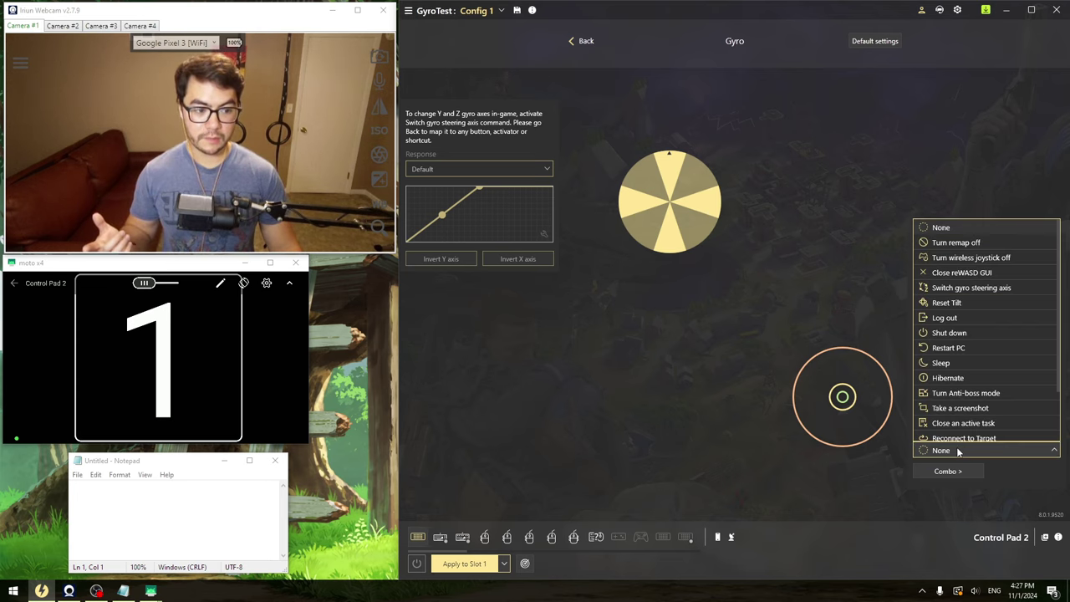
click(958, 451)
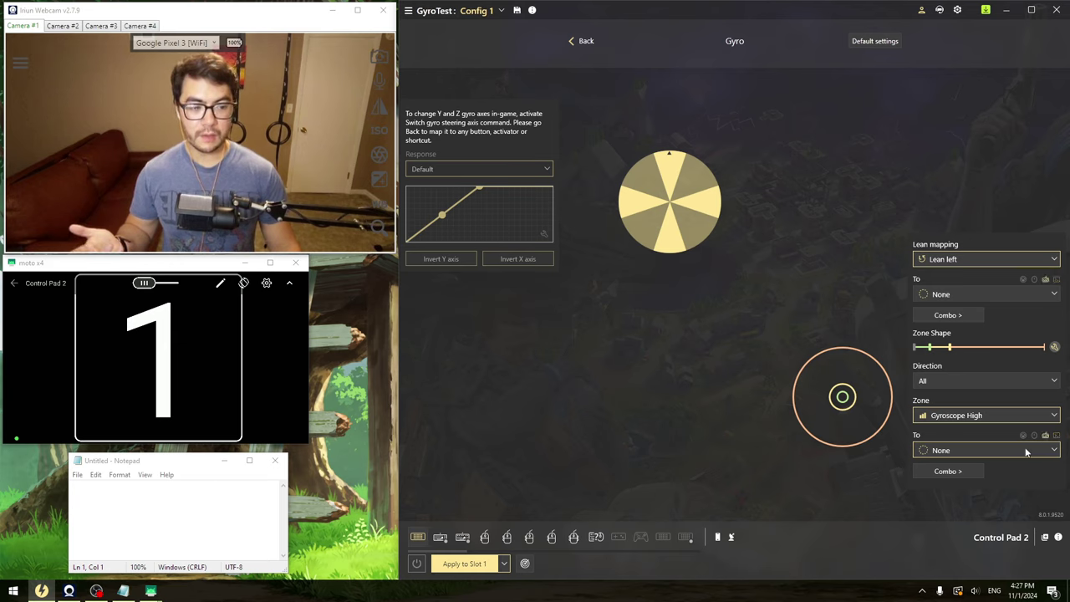
Set the Gyroscope High zone's To key output to W
click(1027, 448)
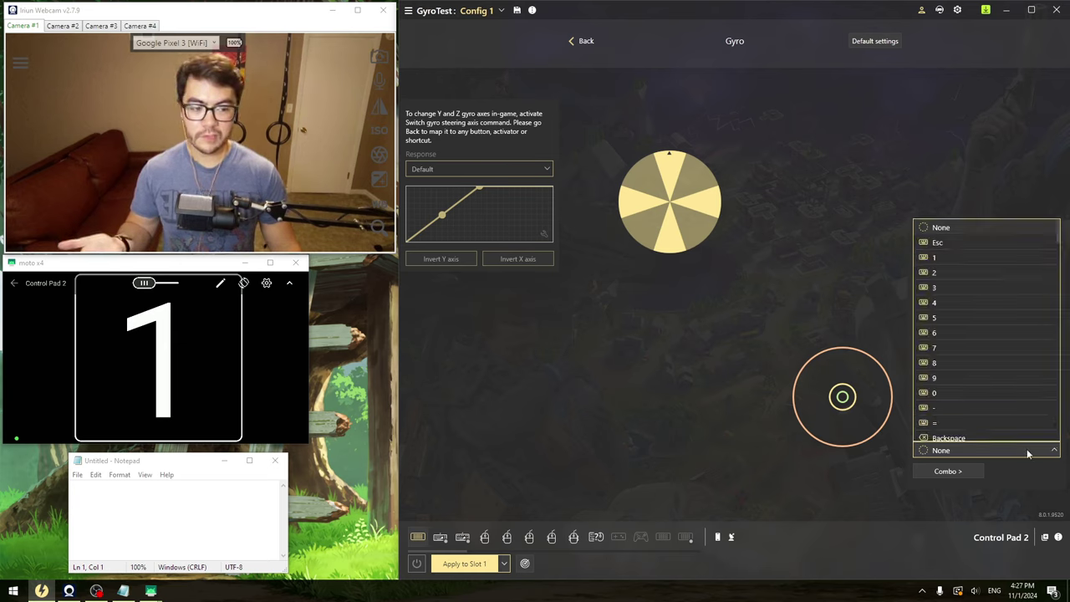
scroll(1020, 423, down, 10)
scroll(991, 383, down, 5)
scroll(990, 362, up, 10)
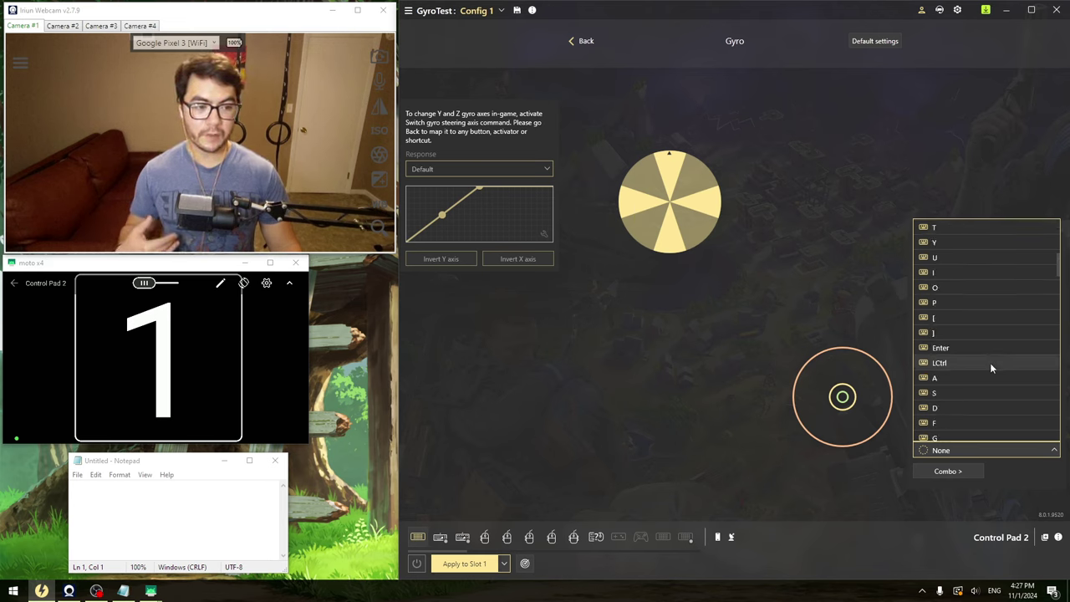
scroll(992, 359, up, 3)
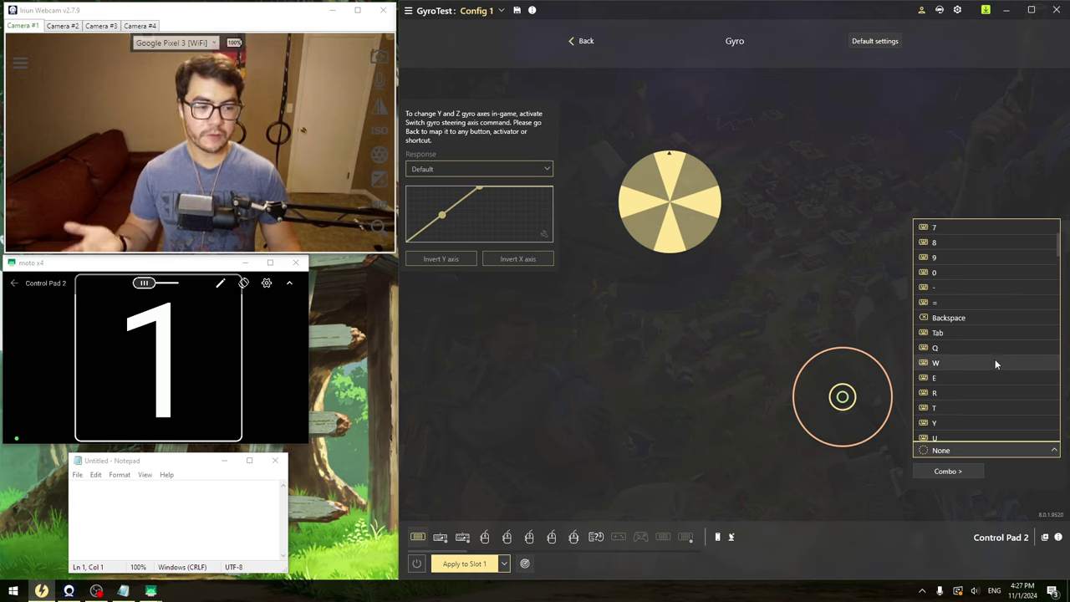
scroll(995, 359, down, 3)
click(959, 322)
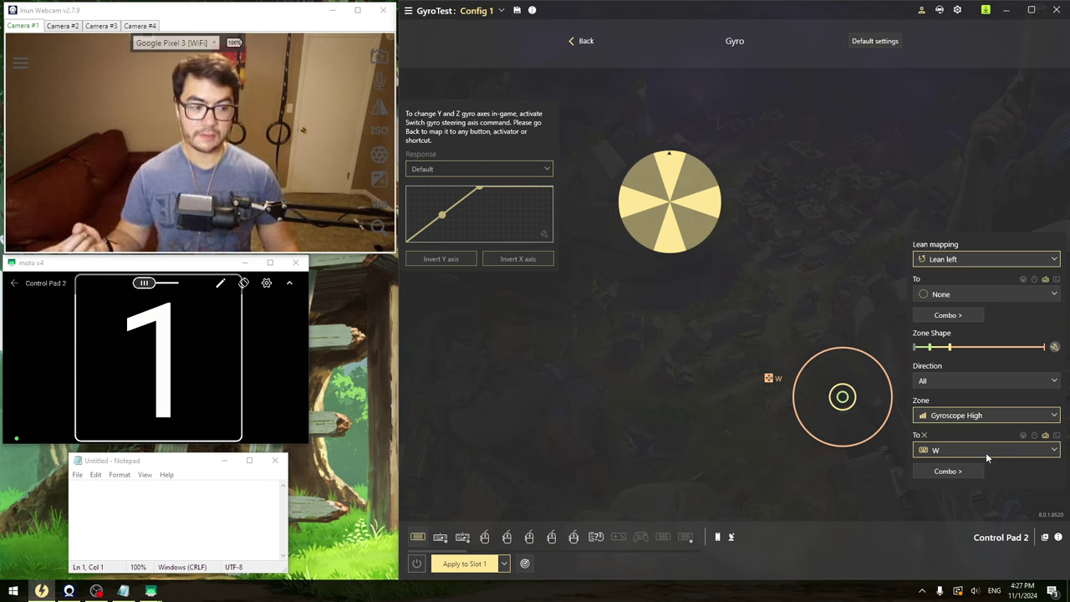
Choose the backslash (\) key in the zone's To key list, replacing W
click(1042, 457)
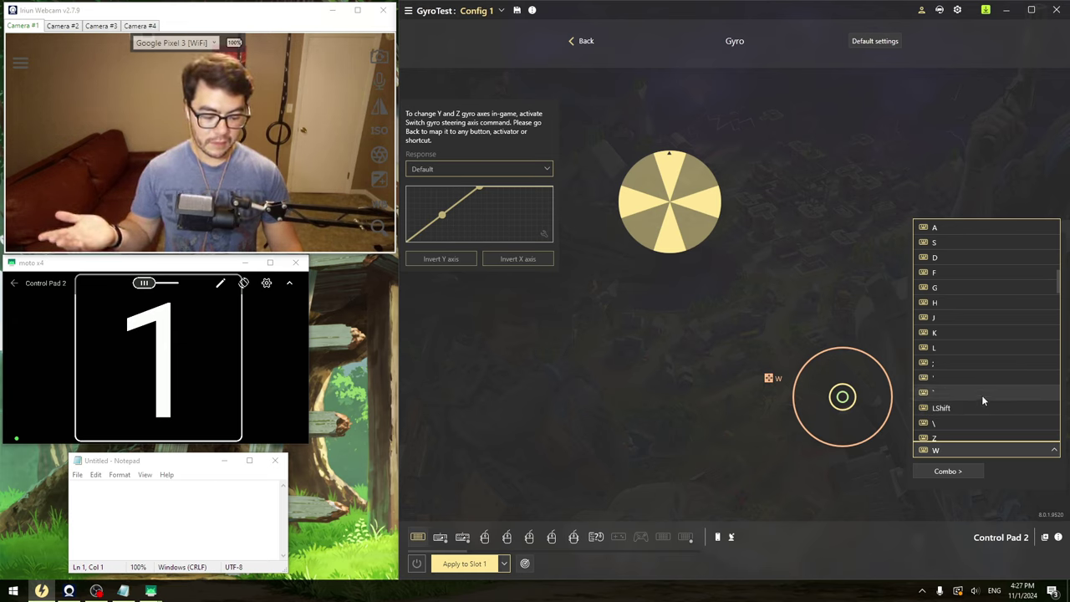
click(943, 424)
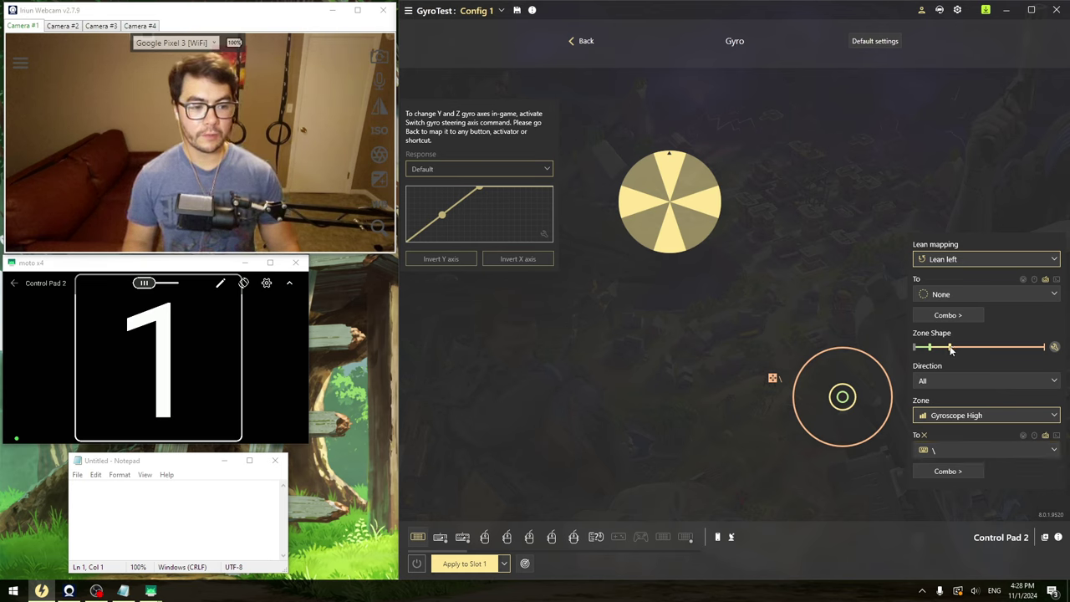
Resize the gyro zone shape and inner circle, keeping Gyroscope High as the zone
drag(950, 349, 1022, 356)
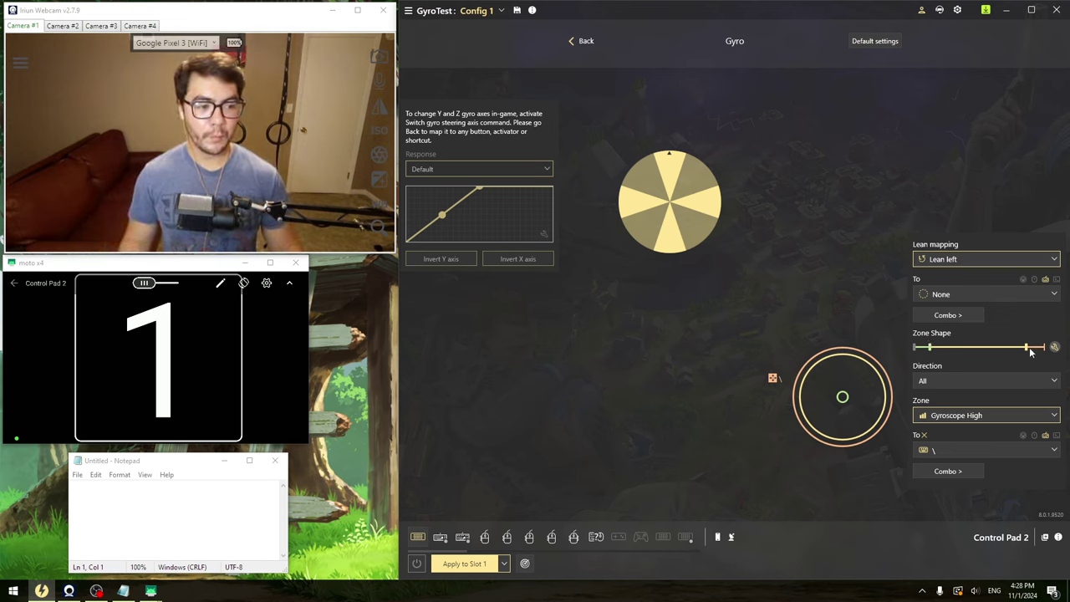
drag(1028, 351, 928, 349)
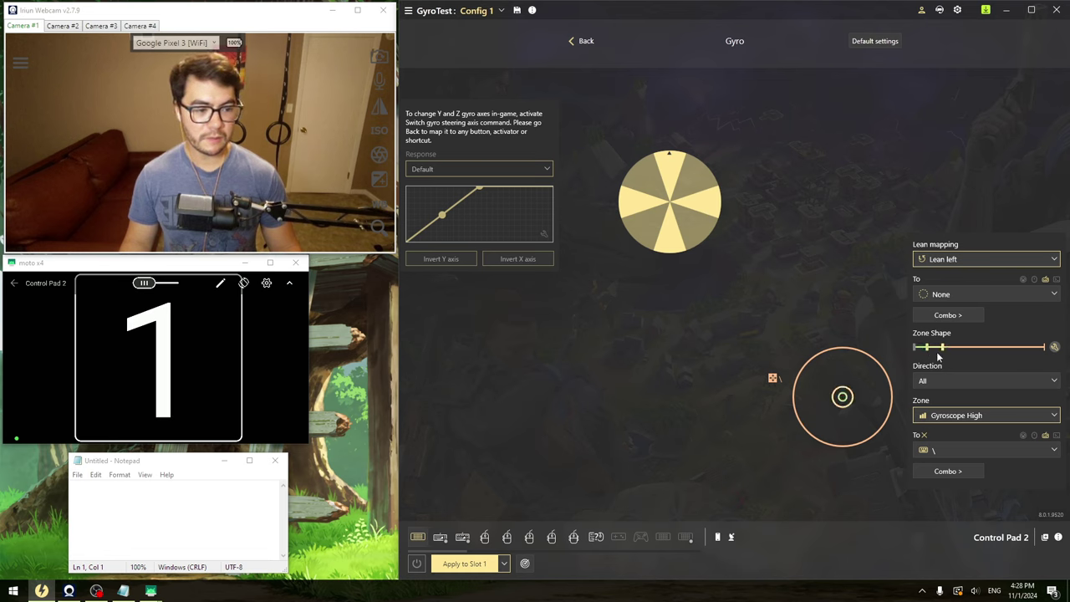
click(958, 416)
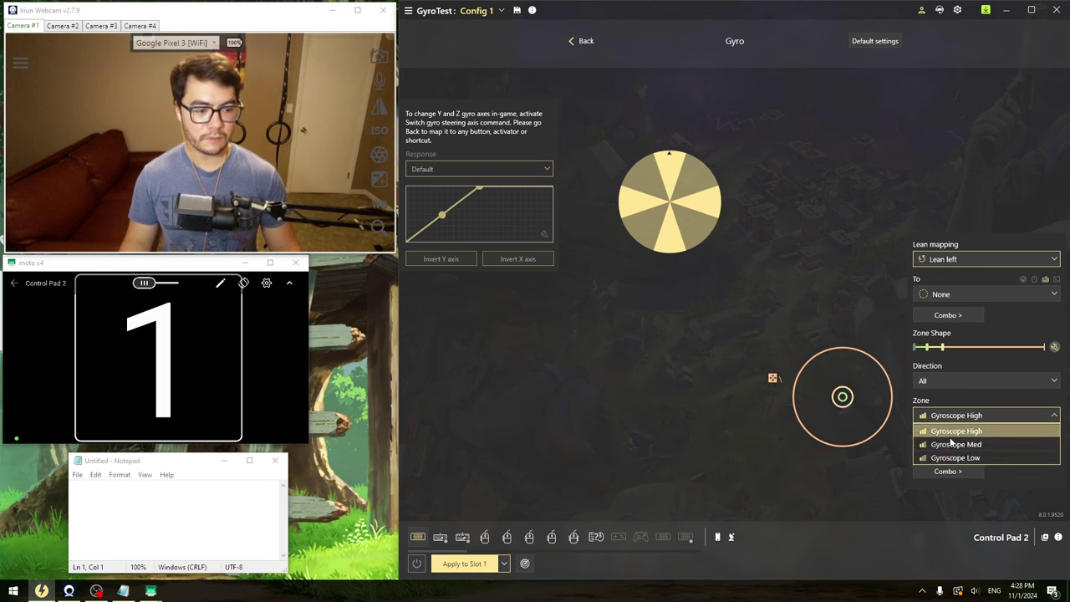
click(920, 350)
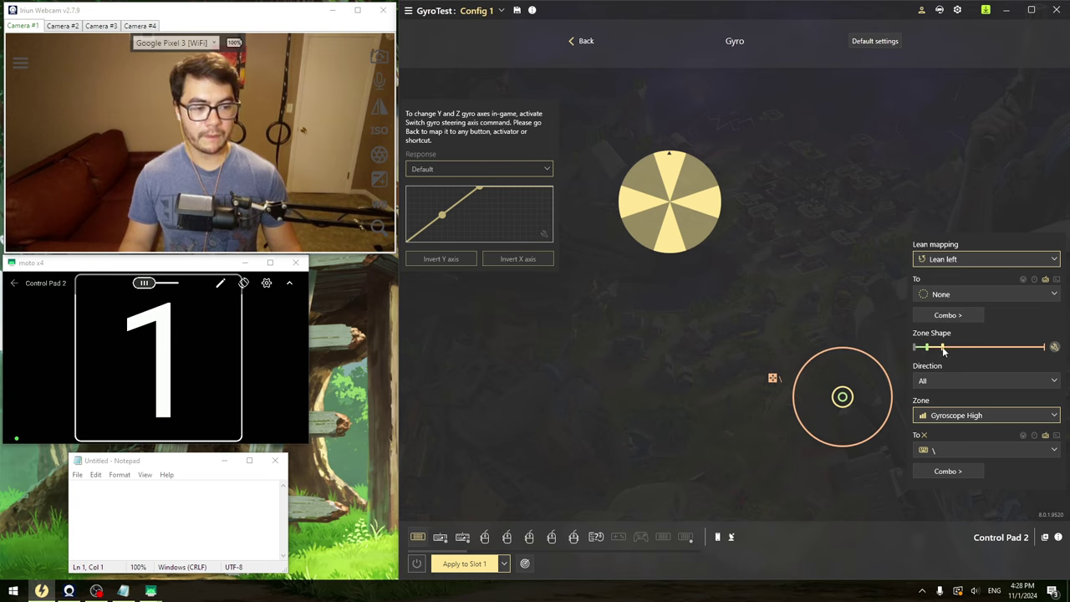
Remove the inner zone circle entirely and apply GyroTest Config 1 to Slot 1
mouse_move(943, 350)
mouse_down()
mouse_move(974, 351)
mouse_move(930, 351)
mouse_move(939, 351)
mouse_up()
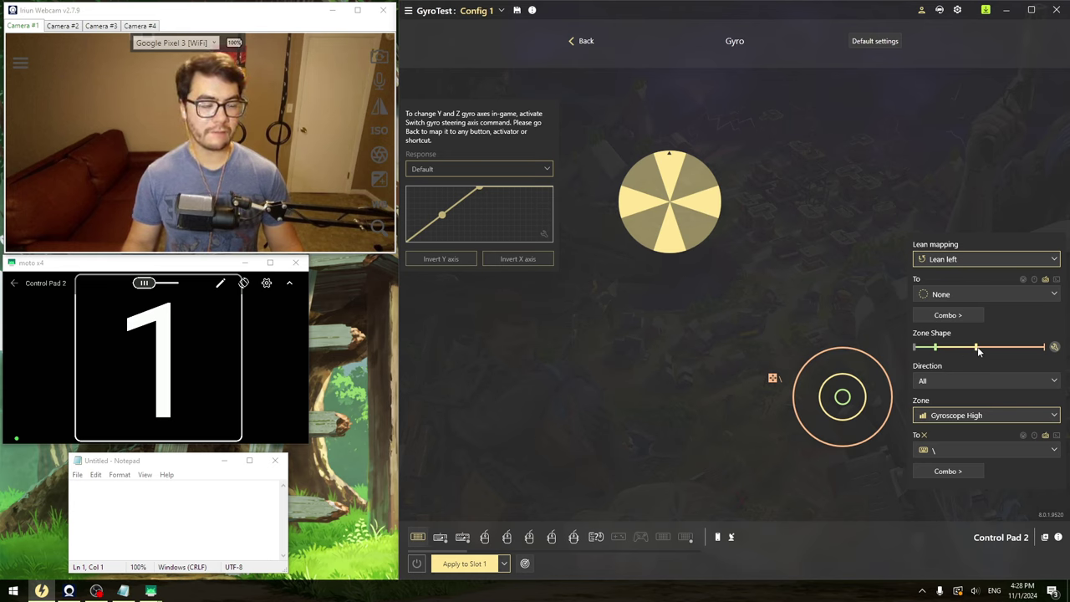
mouse_move(978, 356)
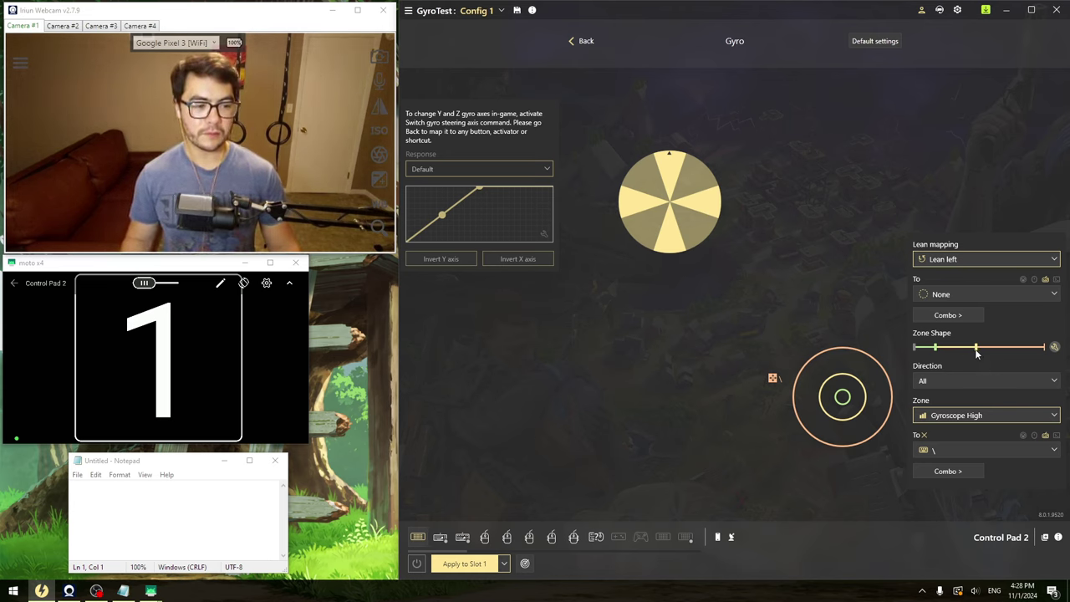
click(960, 416)
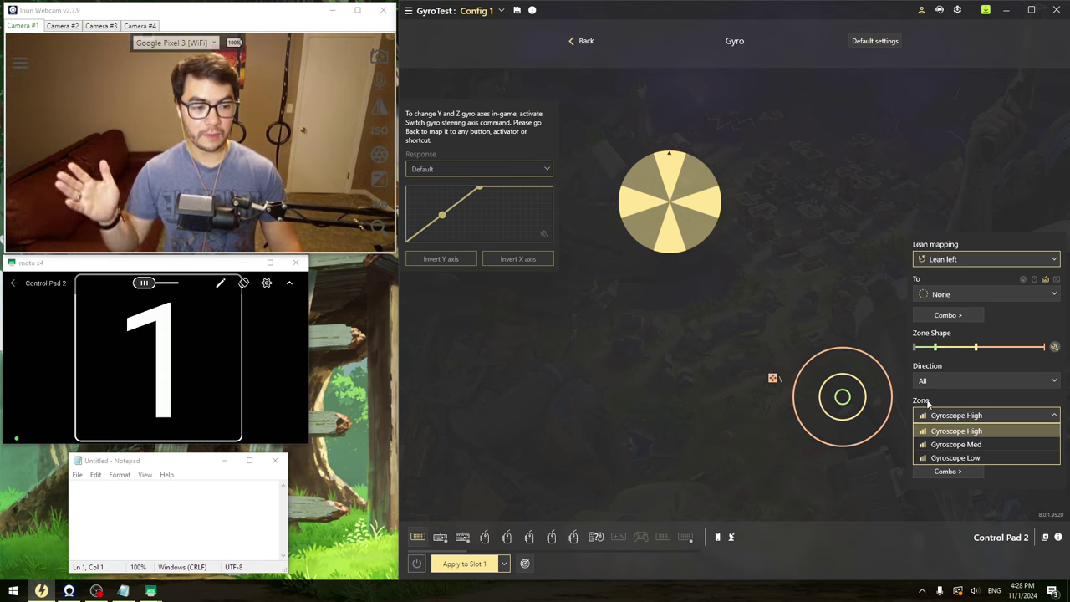
click(957, 410)
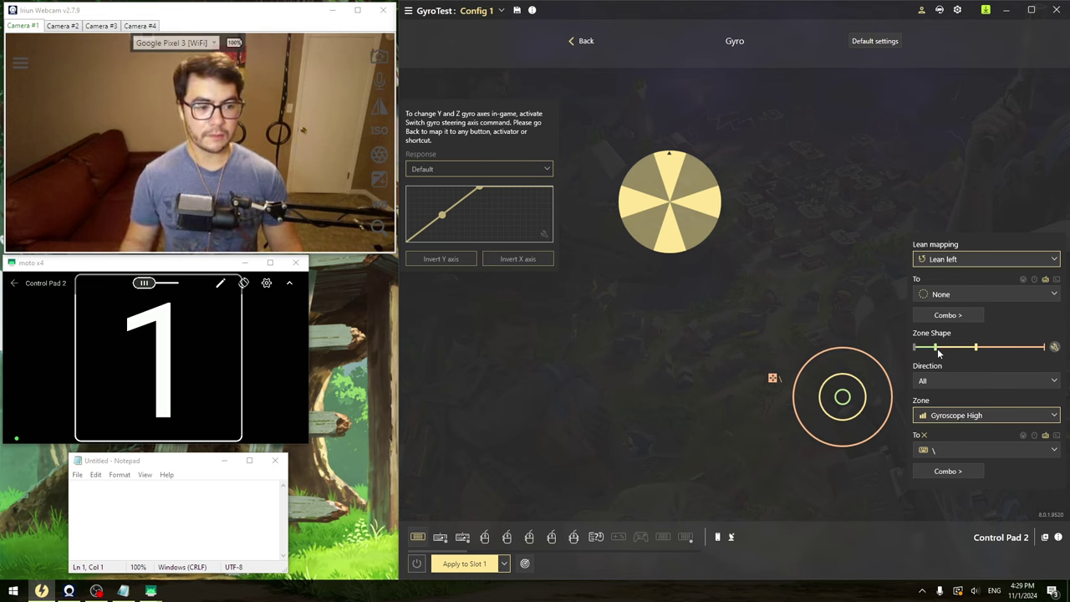
drag(935, 347, 914, 347)
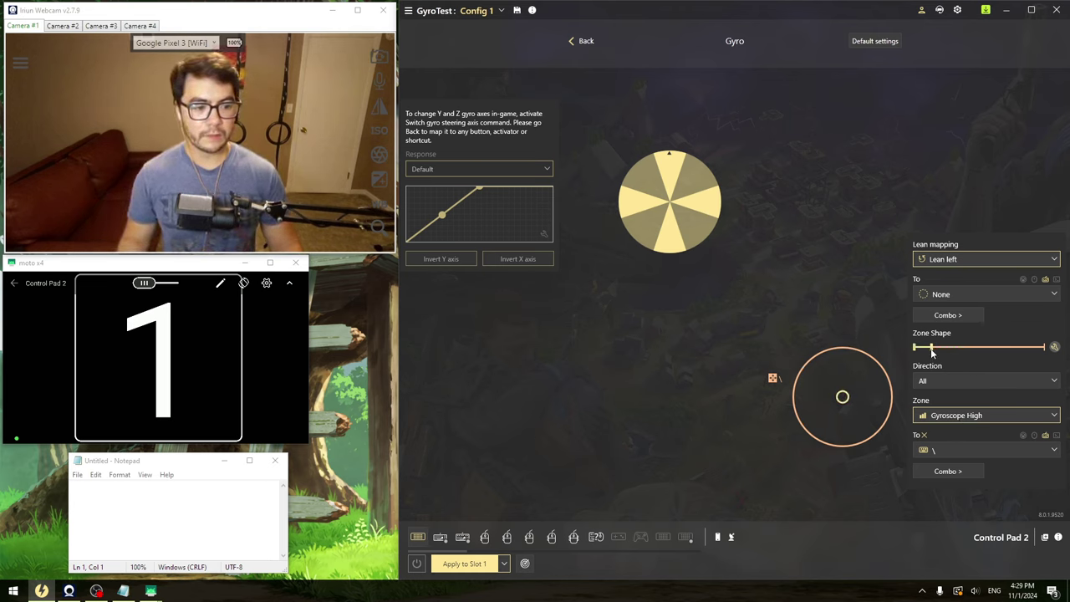
drag(932, 352, 927, 353)
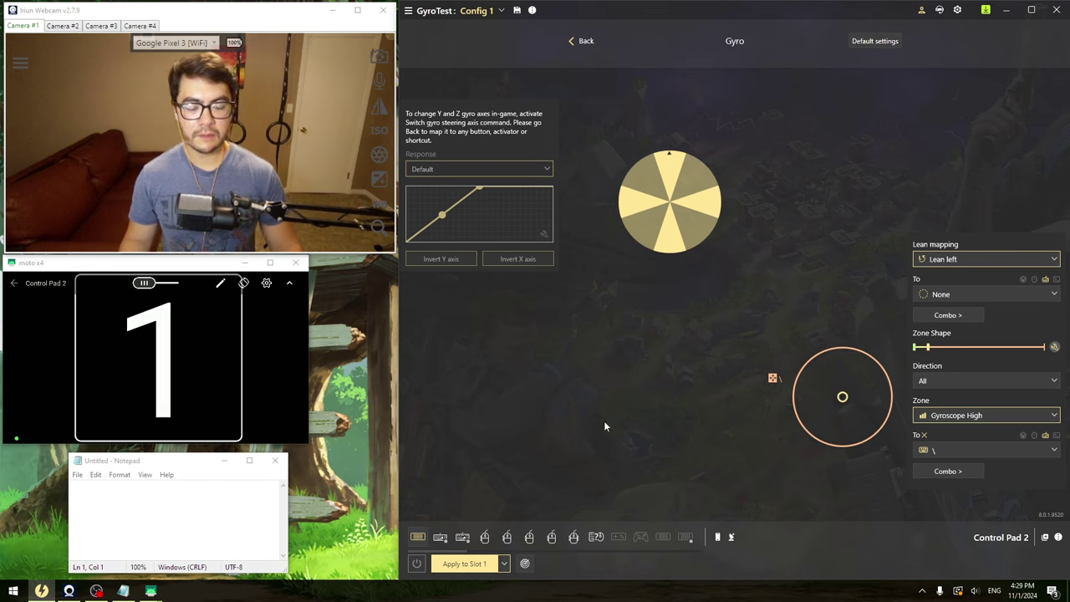
click(467, 566)
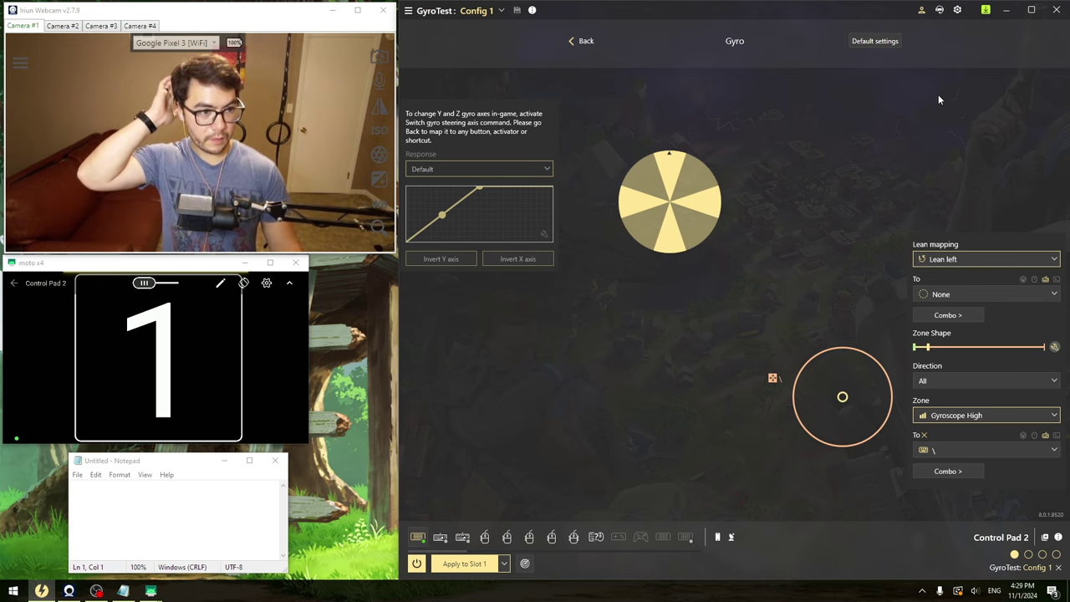
Set Gyro initial state to Off in Gamepads preferences and return to the gyro page
click(957, 10)
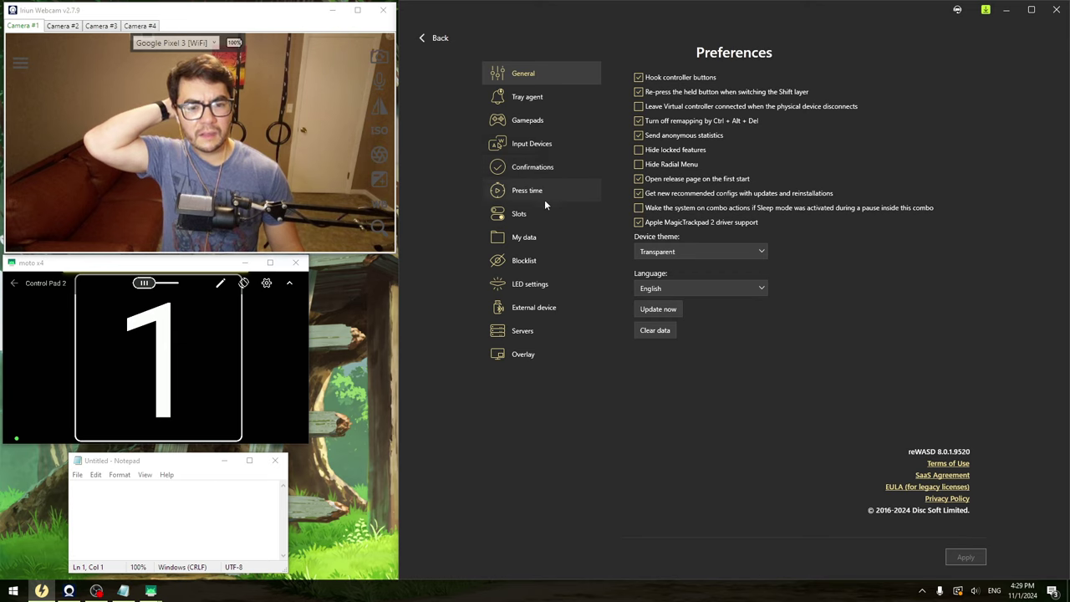
click(544, 118)
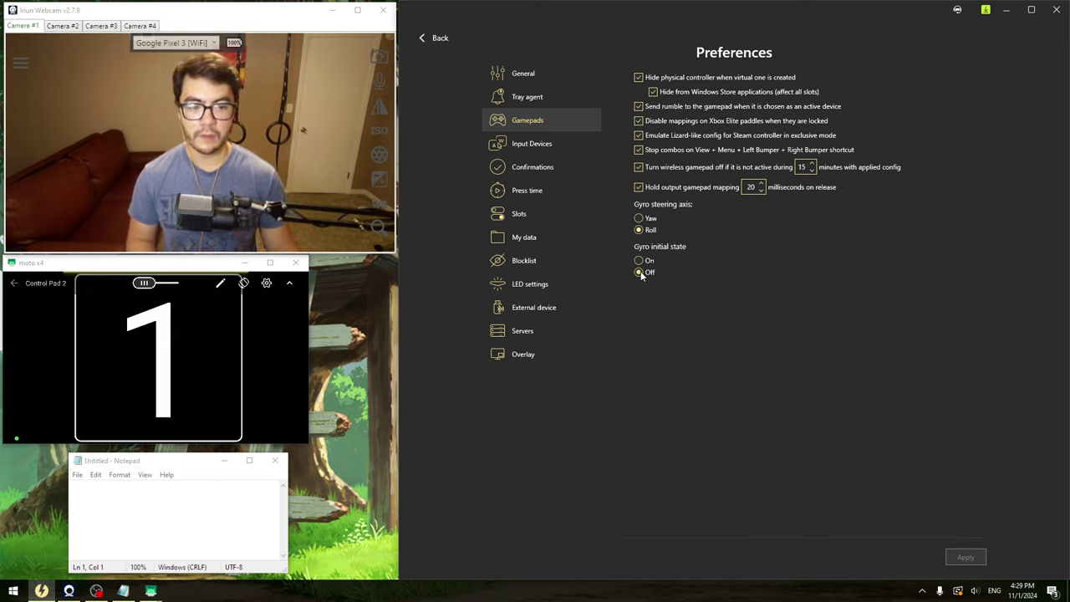
click(420, 42)
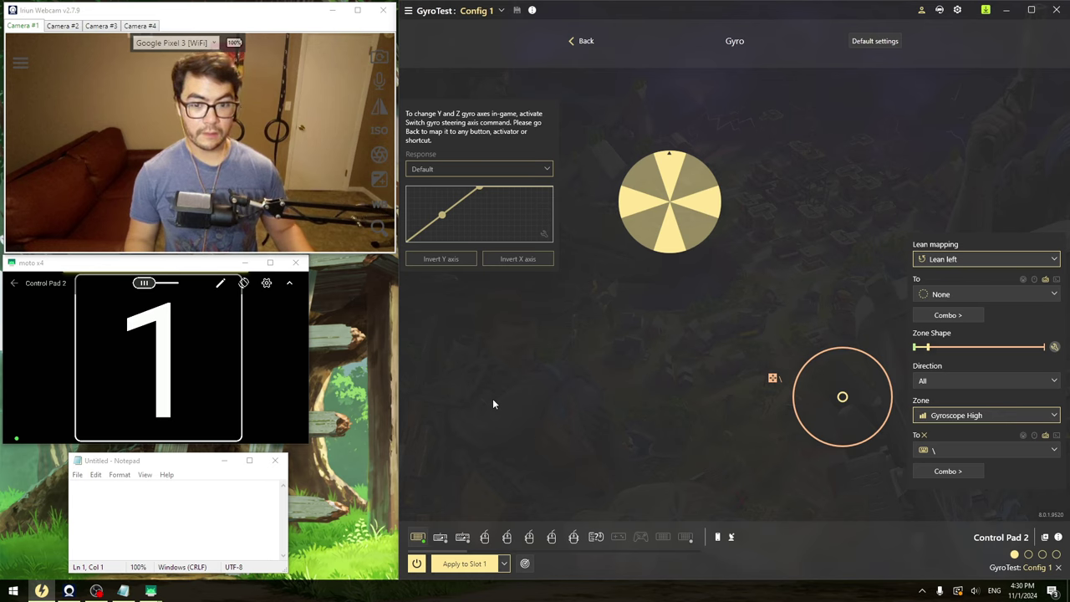
Fill the empty Notepad note with long runs of backslashes from the gyro lean
click(114, 518)
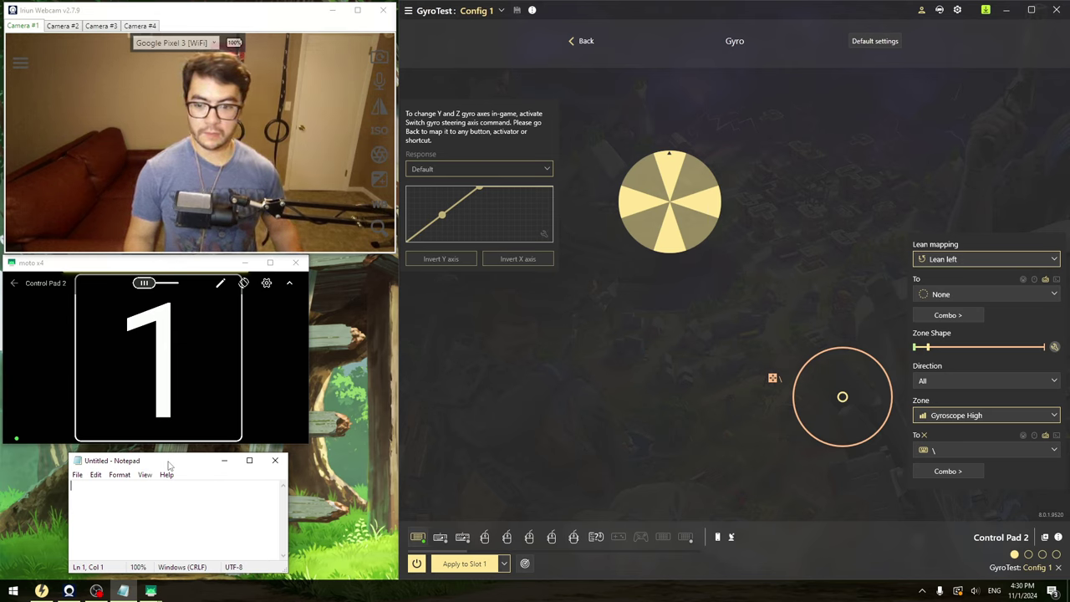
key(backslash)
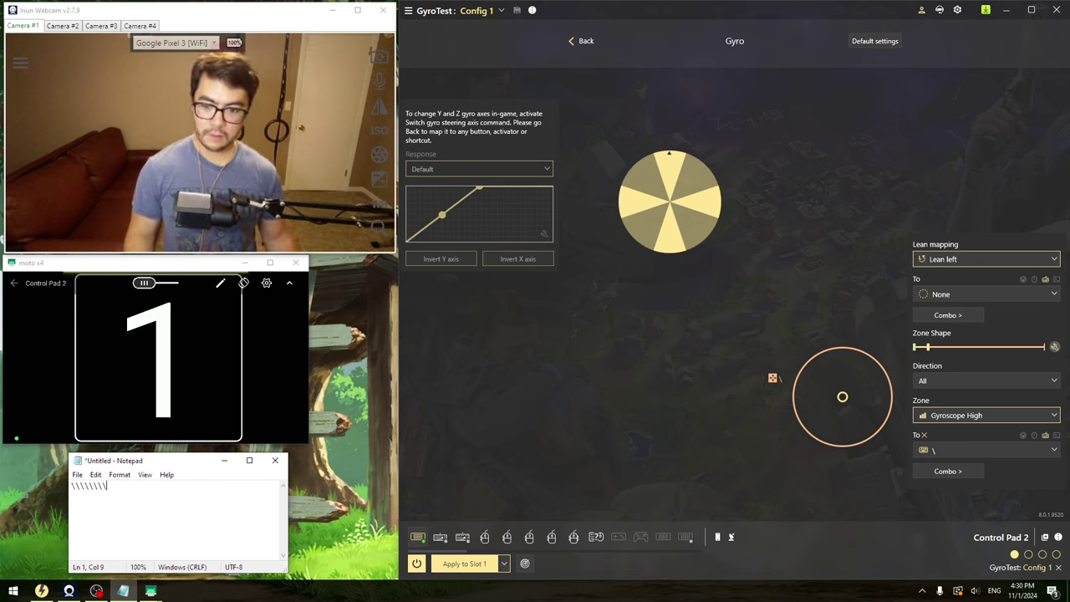
text(\\\\\\\\\\\\\\\\\\\\\\\\\\\\\\\\\\)
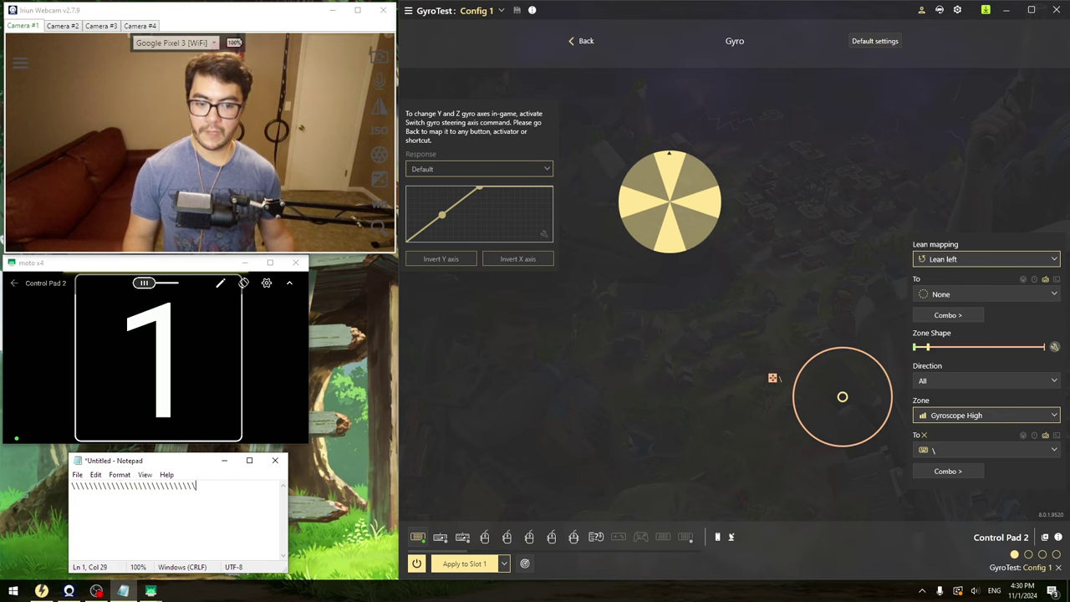
text(\\\\\)
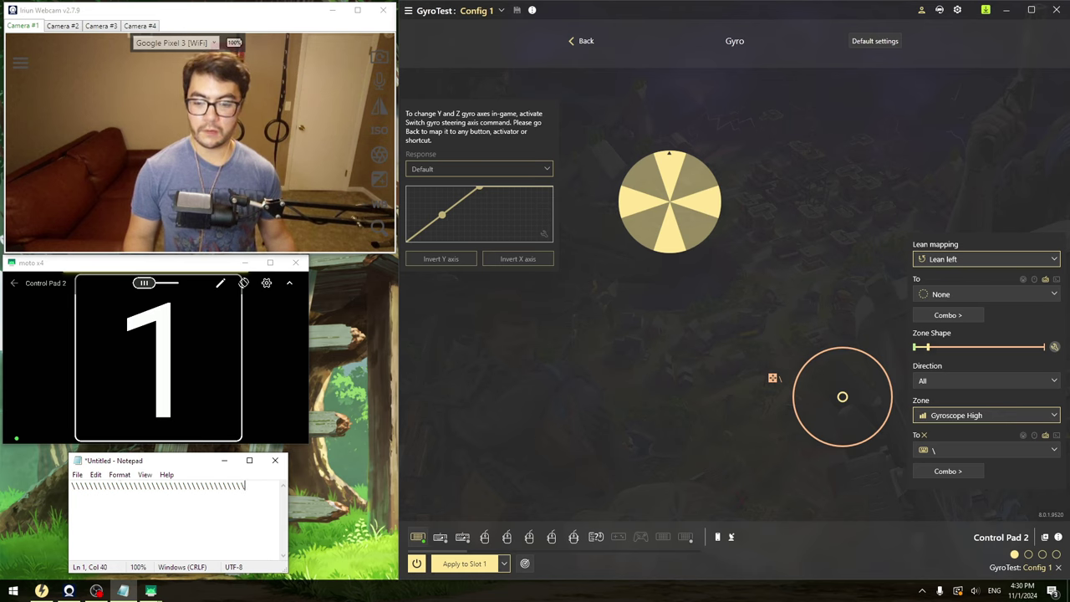
text(\\\\\\\\\\\\\\\\\\\\\\\\\\\\)
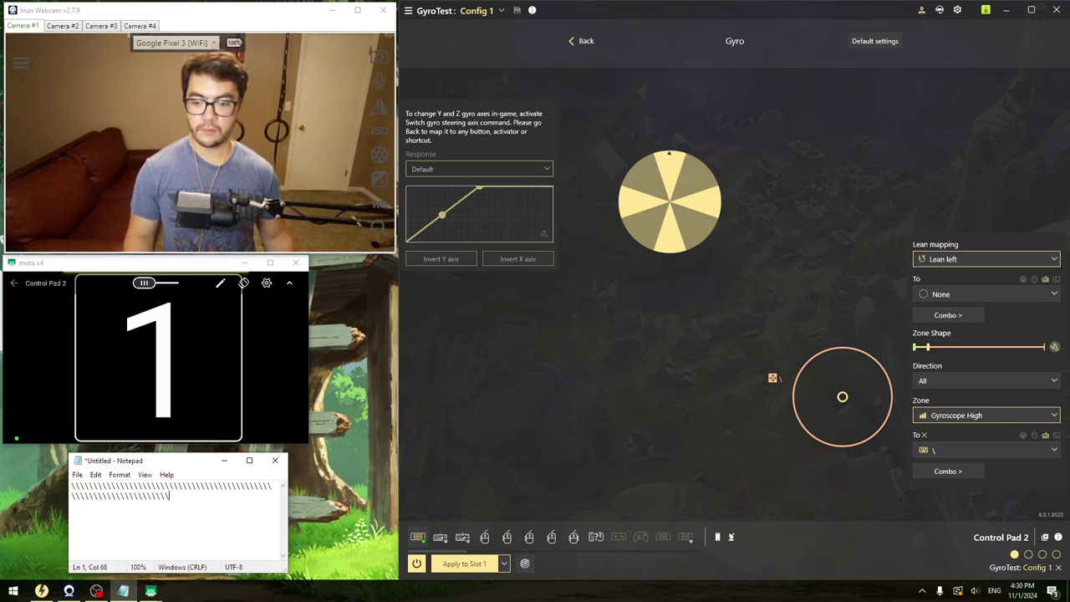
text(\\\\\\\\\\\\\\\\\)
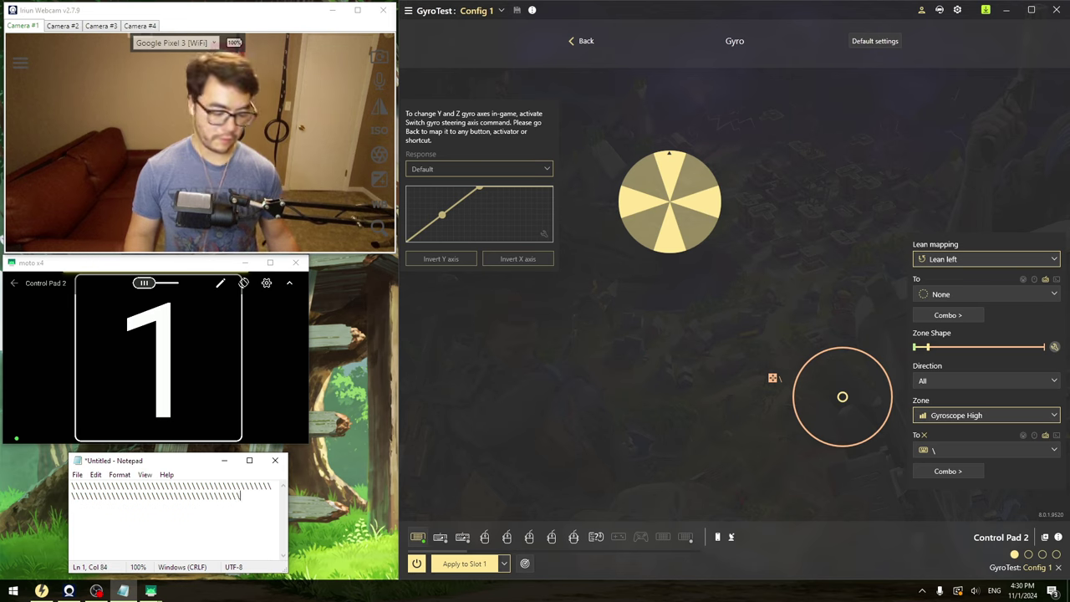
text(\\\\\\\\\\\\\\\\\)
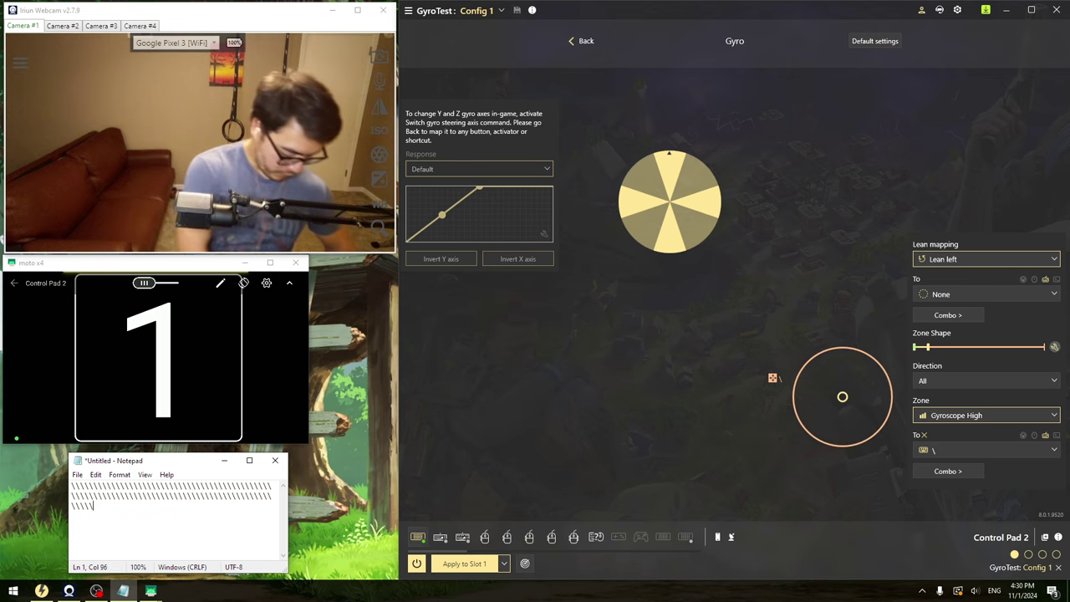
text(\\\\\\\\\\\\\\\\\\\\\\\\\\\\\\\\\\\\\)
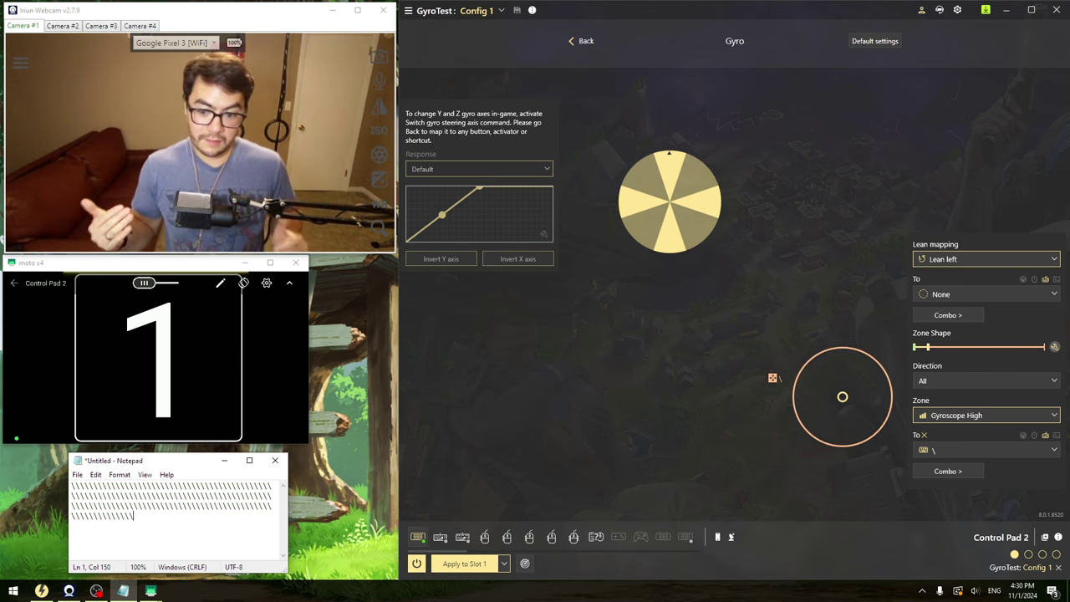
text(\\\\\\\\\\\\\\\\\\\\\\\\\\\\\\\\\\\\\\\\\\\\\\\\\\\\\\\\\\\\\\\\\\\\\\\\\\\\\\\\\\\\\\\\\\\\\\\\)
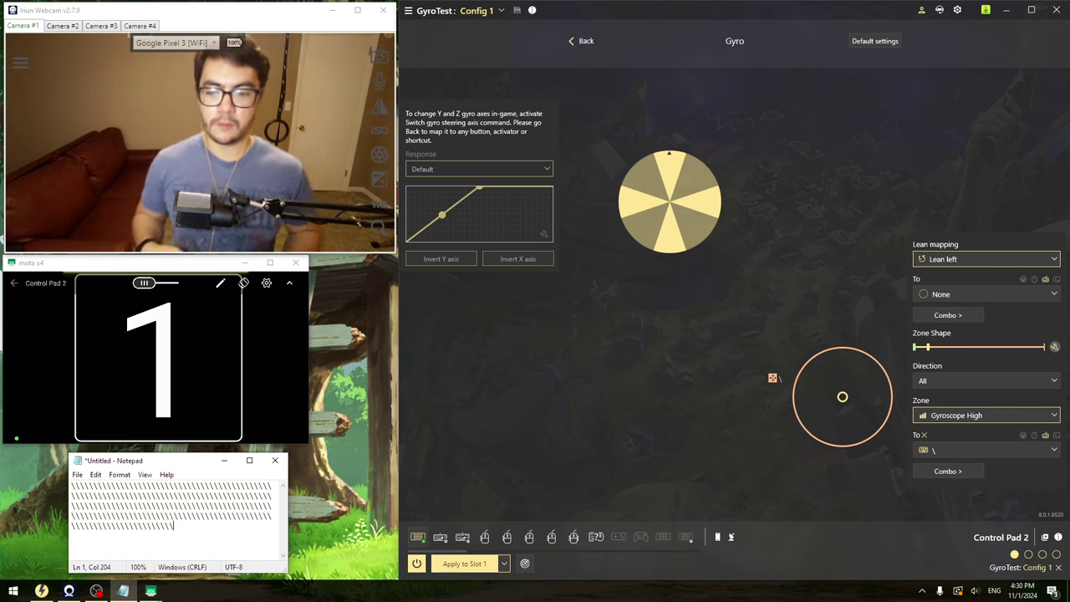
text(\\\\\\\\\\\\\\\\\\\)
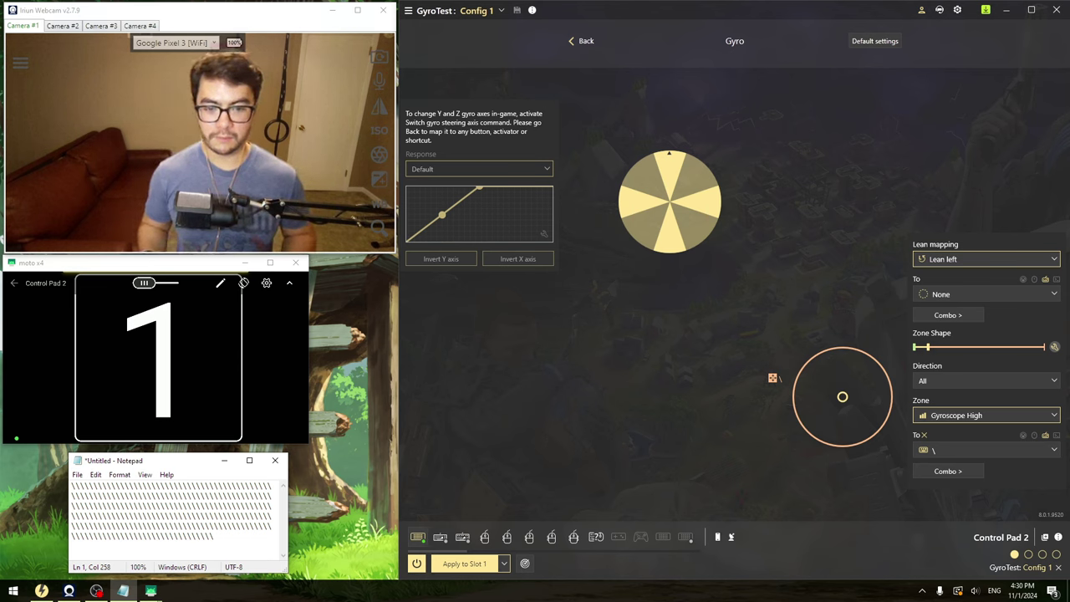
text(\\\\\\\)
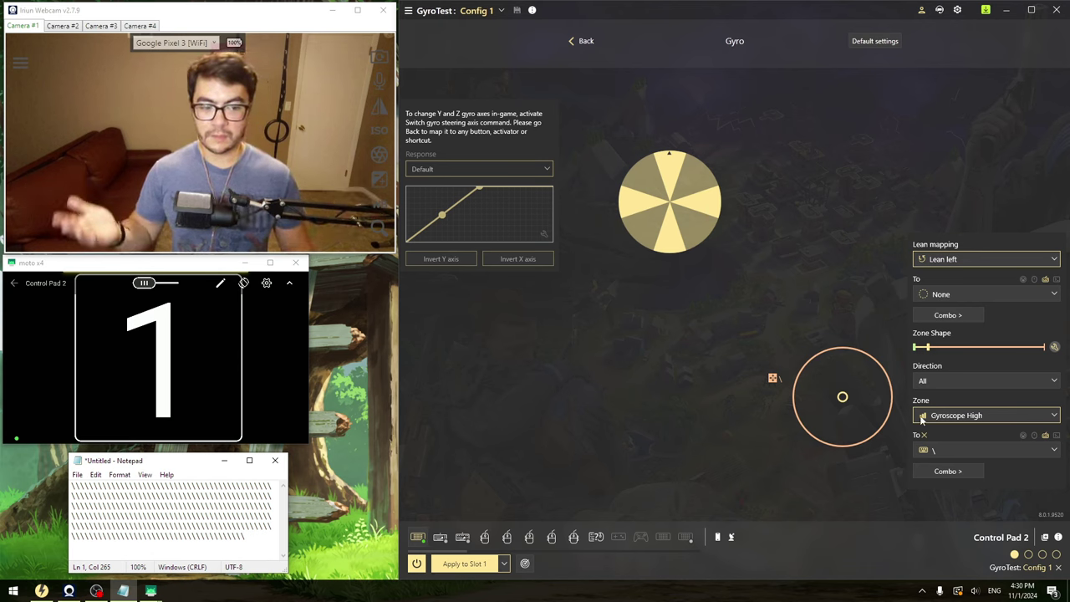
Switch the Gyroscope High lean zone from backslash to W, then tilt the phone to type a run of w's in Notepad
click(953, 449)
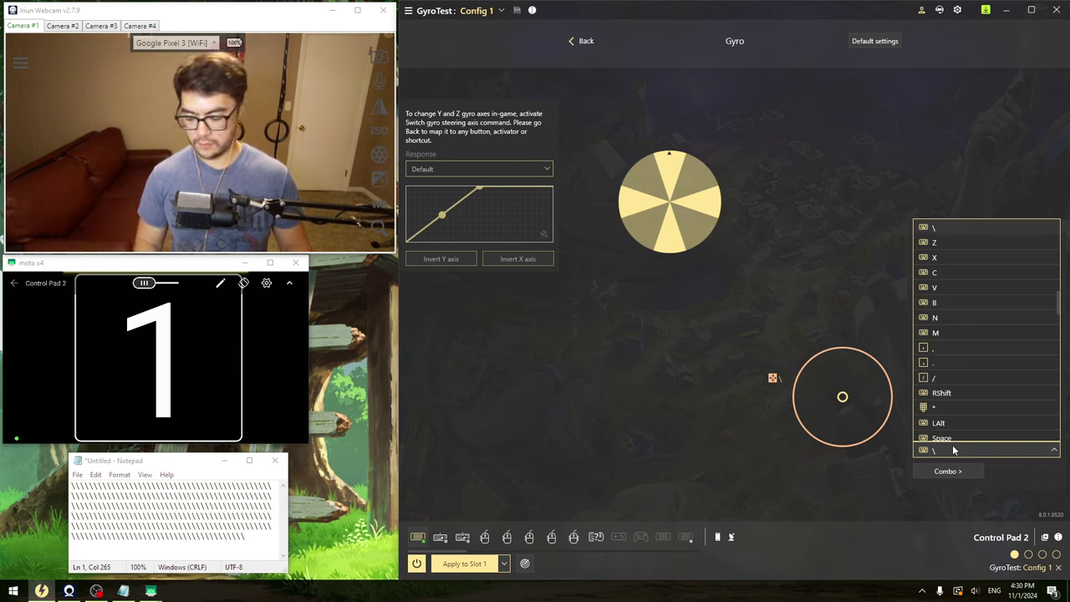
scroll(959, 403, up, 4)
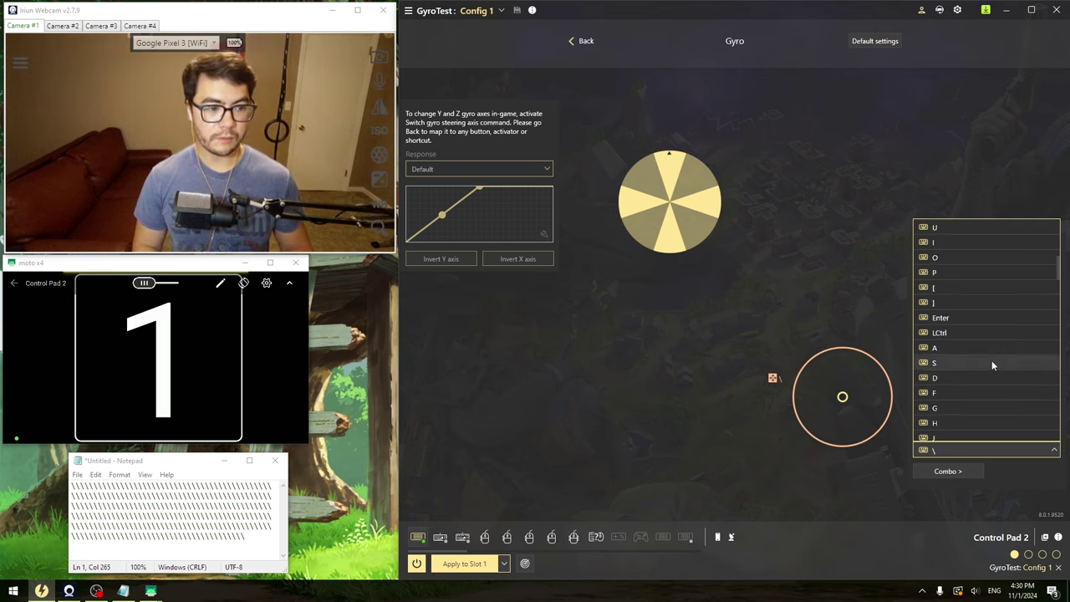
scroll(985, 361, up, 4)
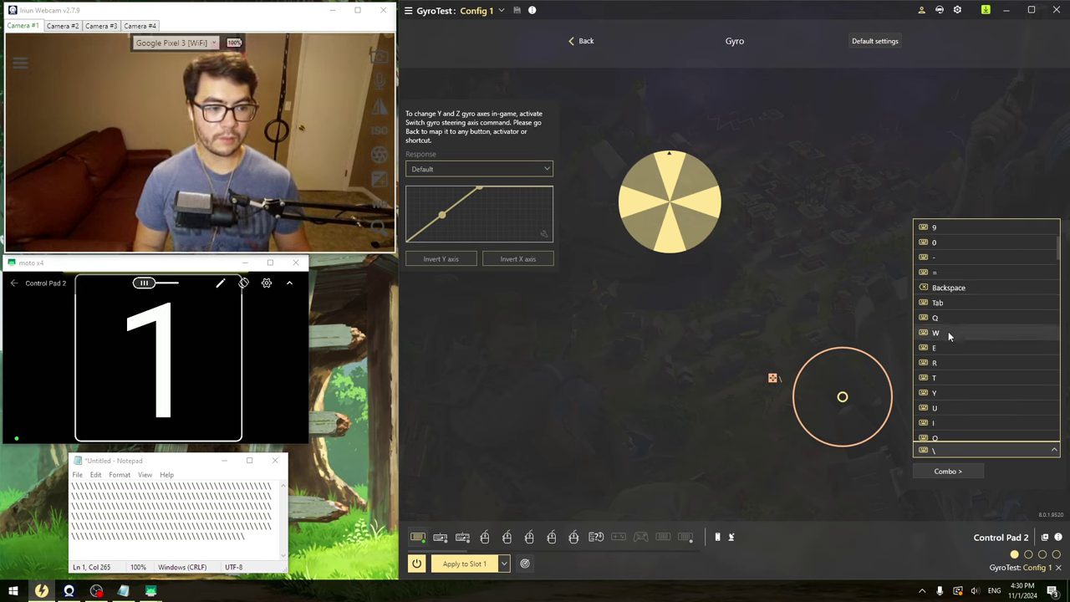
click(947, 331)
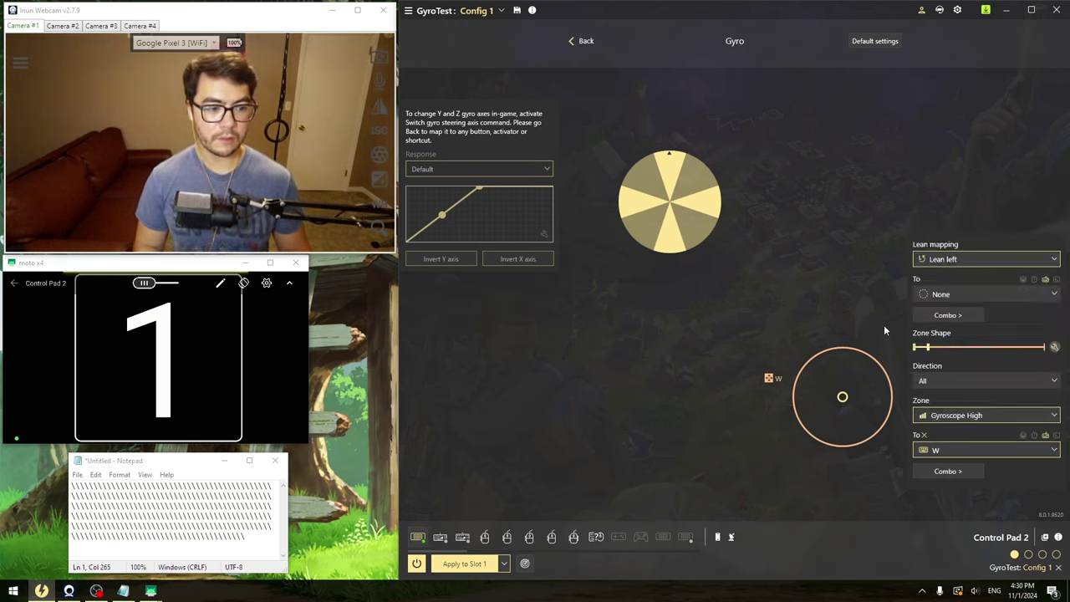
click(248, 547)
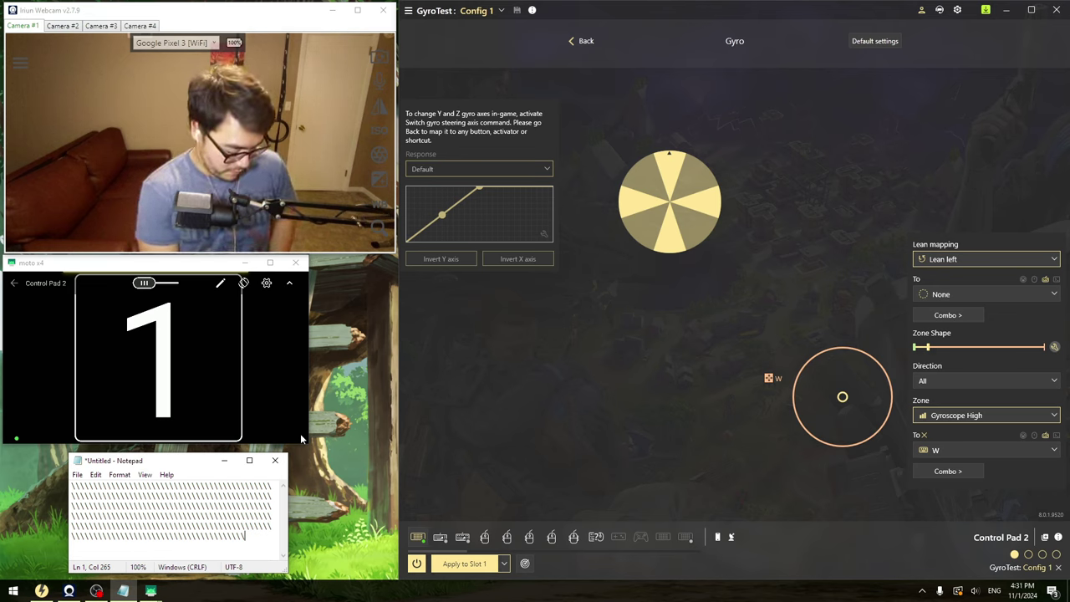
text(wwwwwwwwwwwwwwwwwwwwwwwwwwwwwwwwwwwwwwwwww)
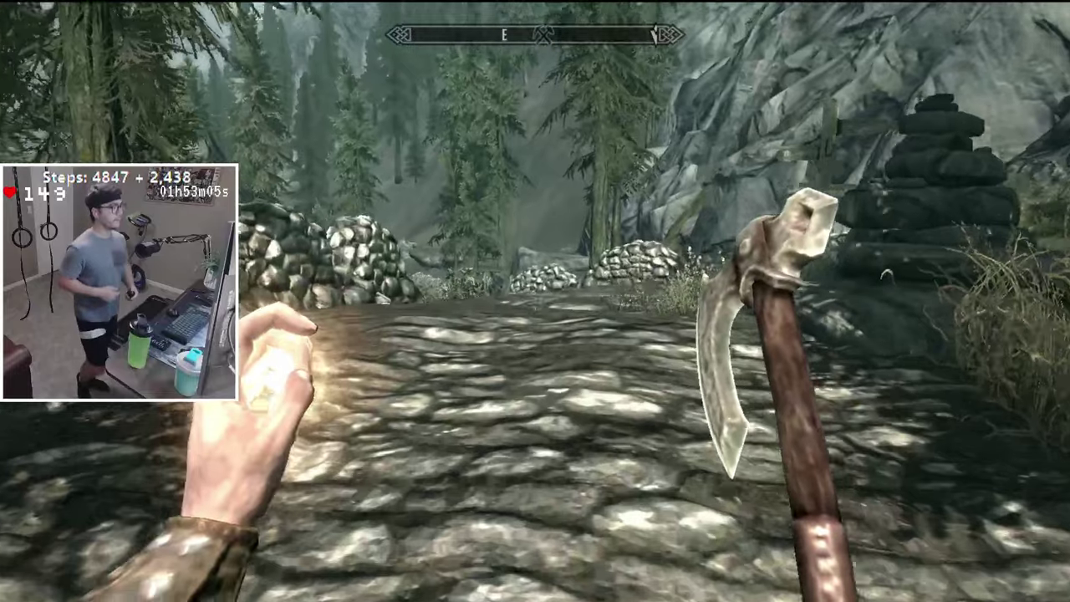
Lean the phone to walk past the signpost and west up the rocky path, then kill the attacking wolf
key(w)
key(w)
key(w)
key(w)
key(w)
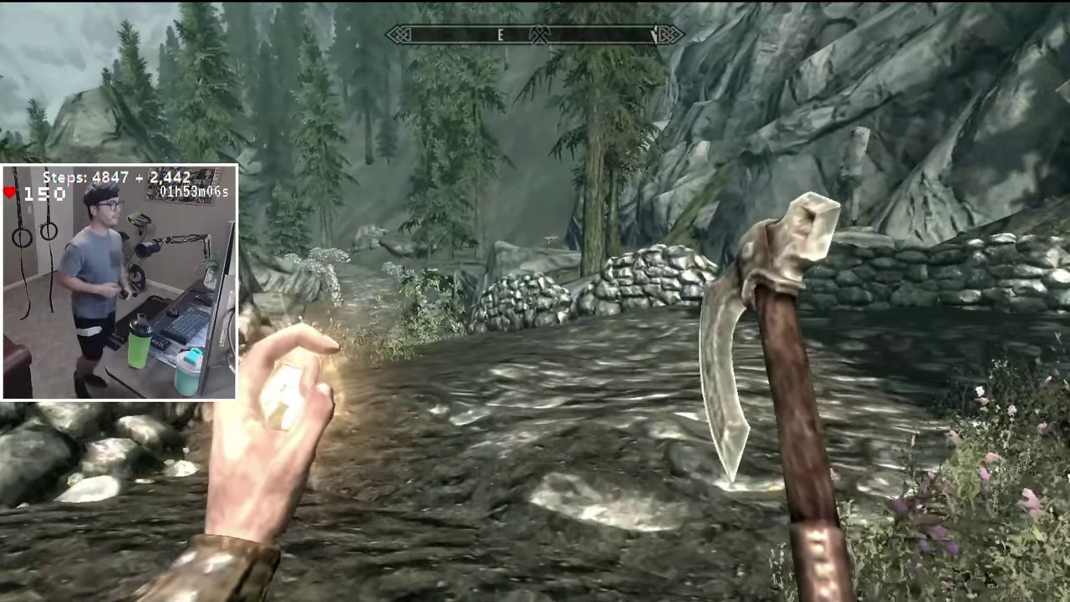
key(w)
key(w)
key(w)
key(w)
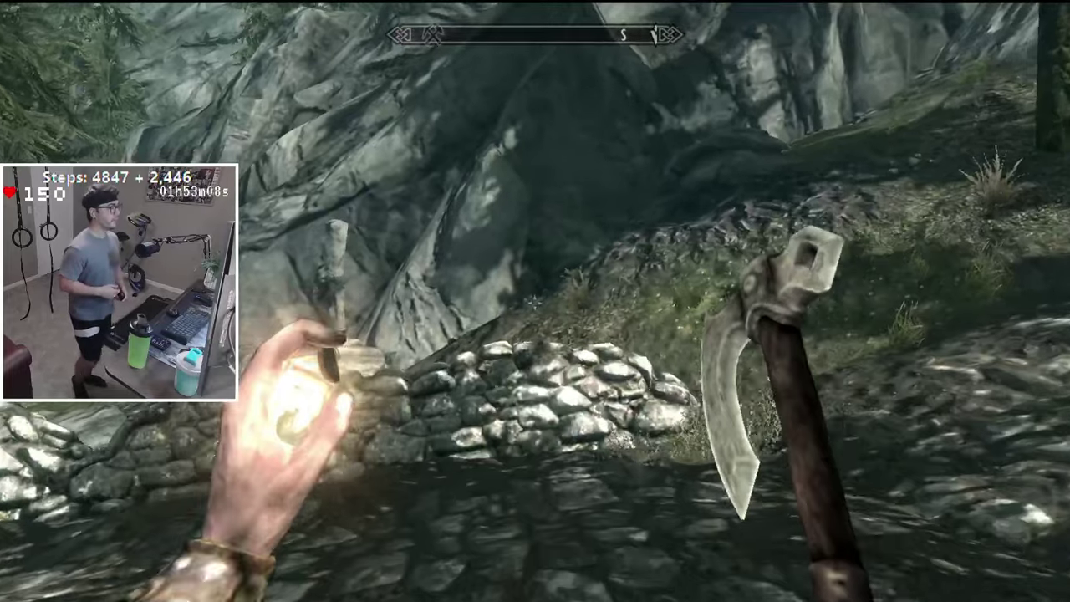
key(w)
key(w)
key(w)
key(w)
key(w)
key(w)
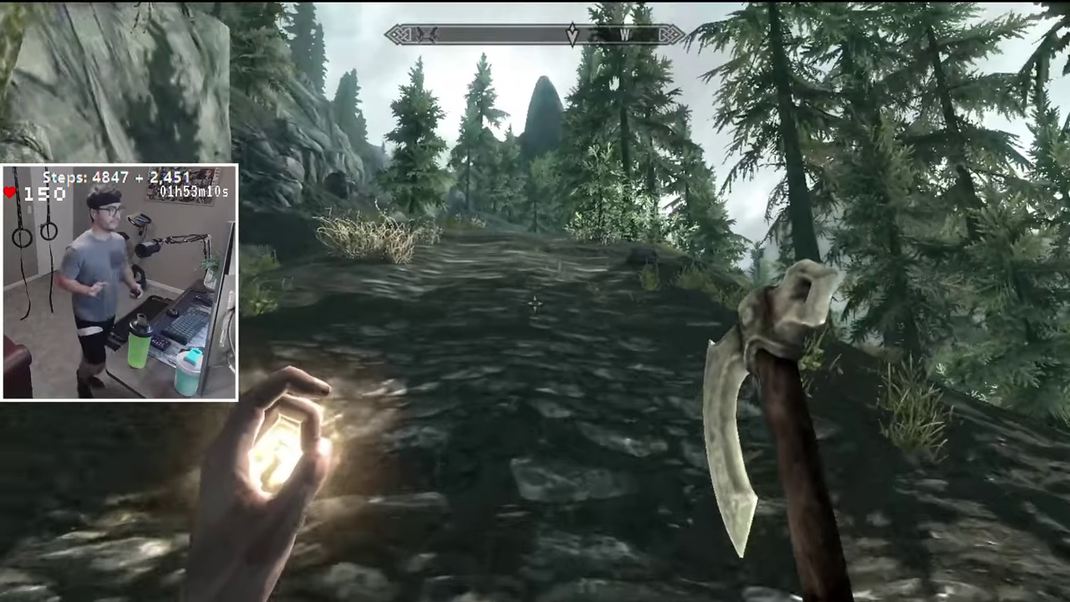
key(w)
key(w)
key(w)
key(w)
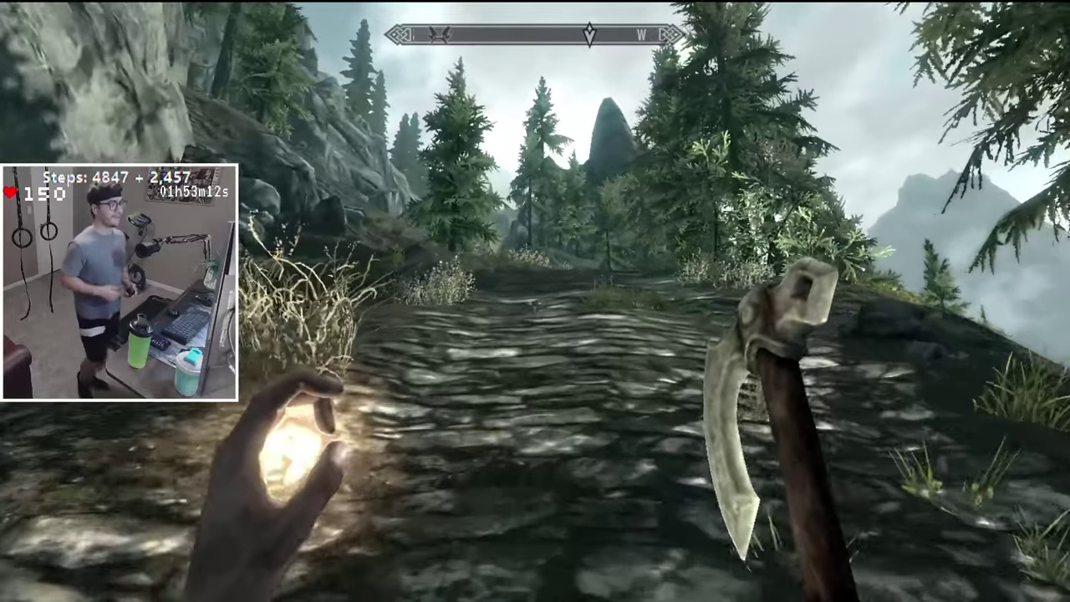
key(w)
key(w)
key(w)
key(w)
key(w)
key(w)
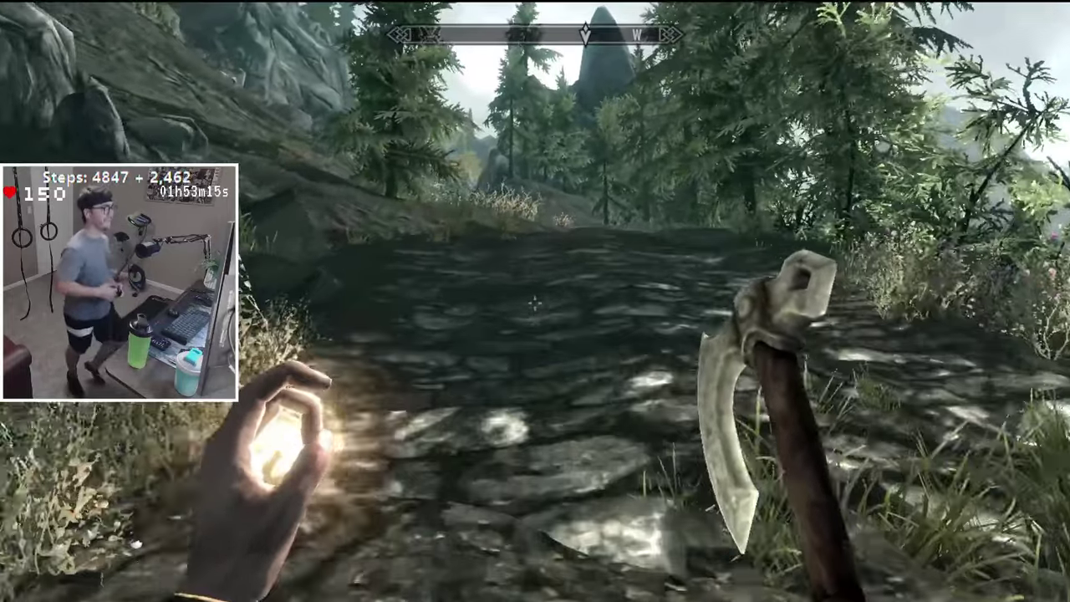
key(w)
key(w)
key(w)
key(w)
key(w)
key(w)
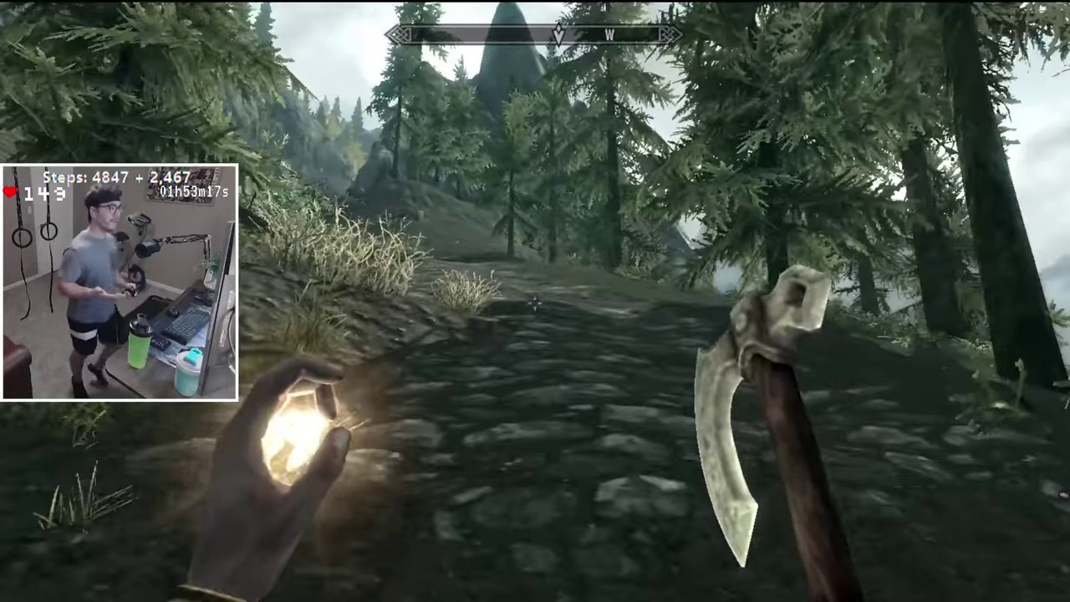
key(w)
key(w)
key(w)
key(w)
key(w)
key(w)
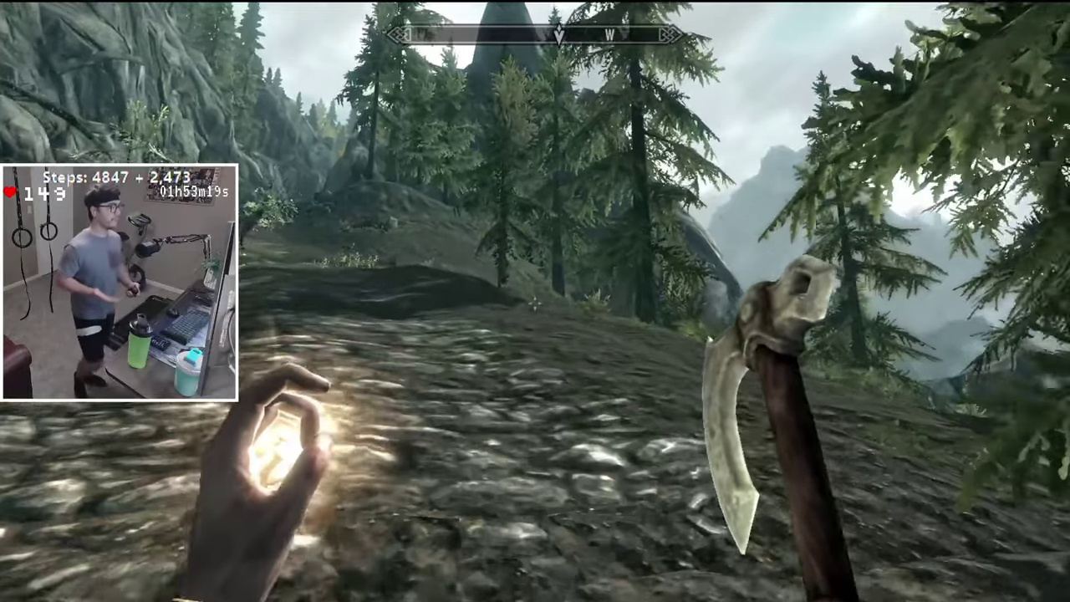
key(w)
key(w)
key(w)
key(w)
key(w)
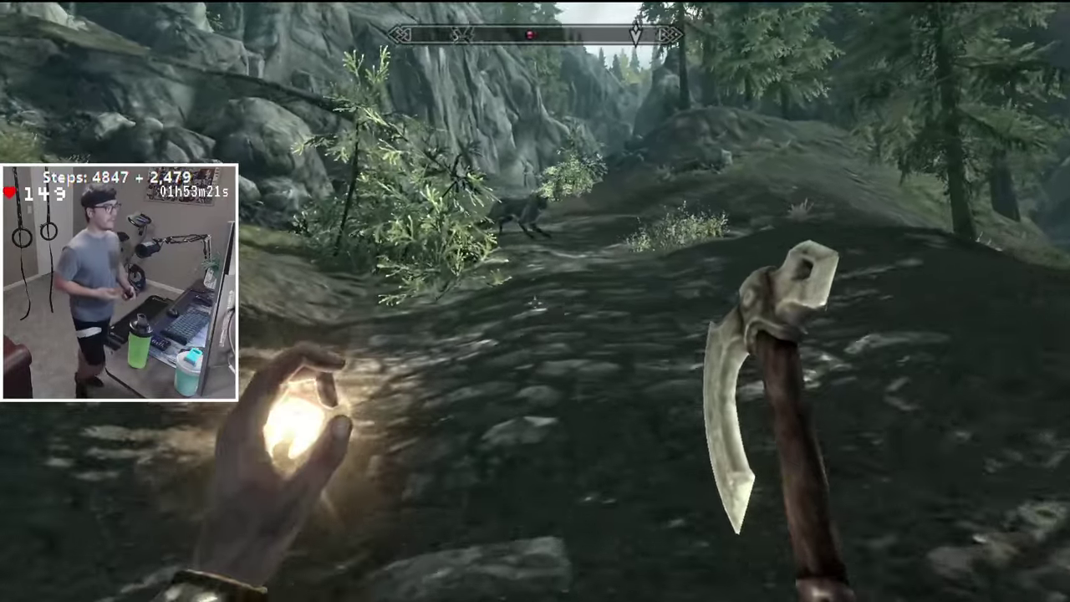
key(w)
key(w)
key(w)
key(w)
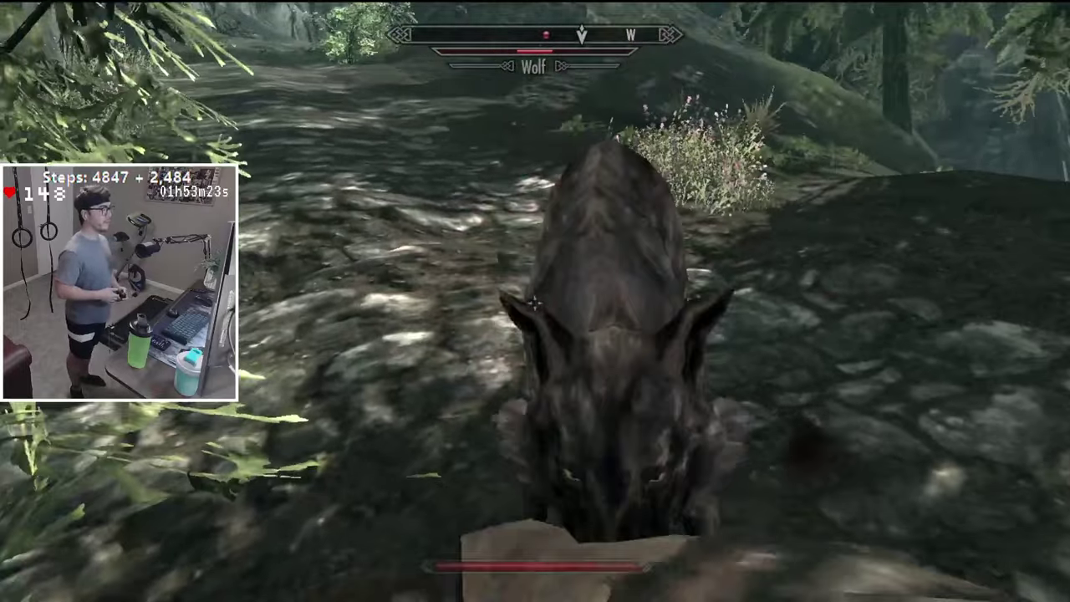
click(534, 303)
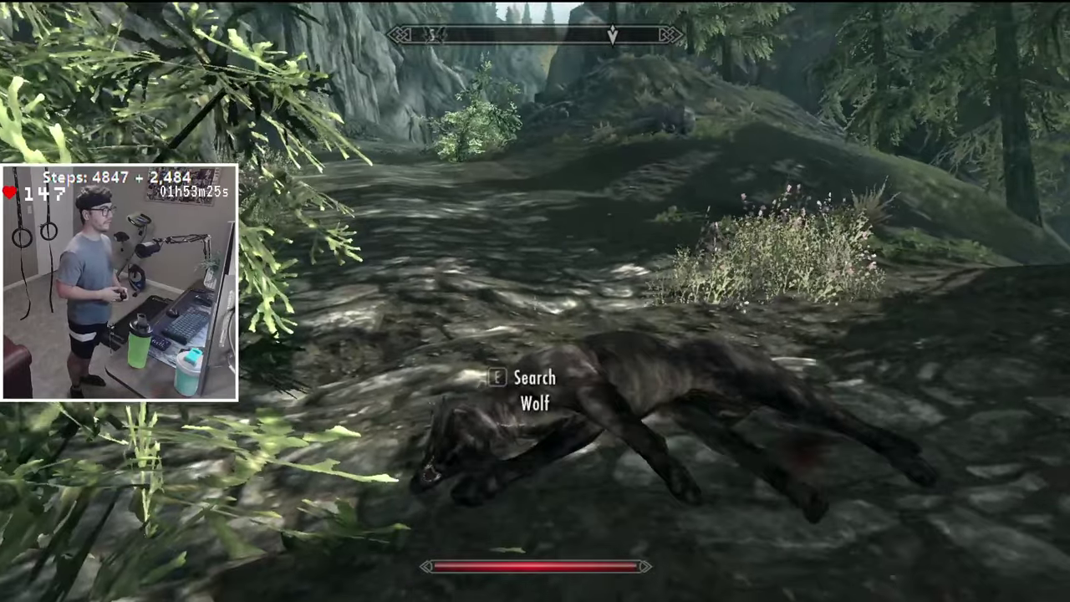
Walk from the dead wolf back along the path, then tilt-type six more w's into Notepad
key(w)
key(w)
key(w)
key(w)
key(w)
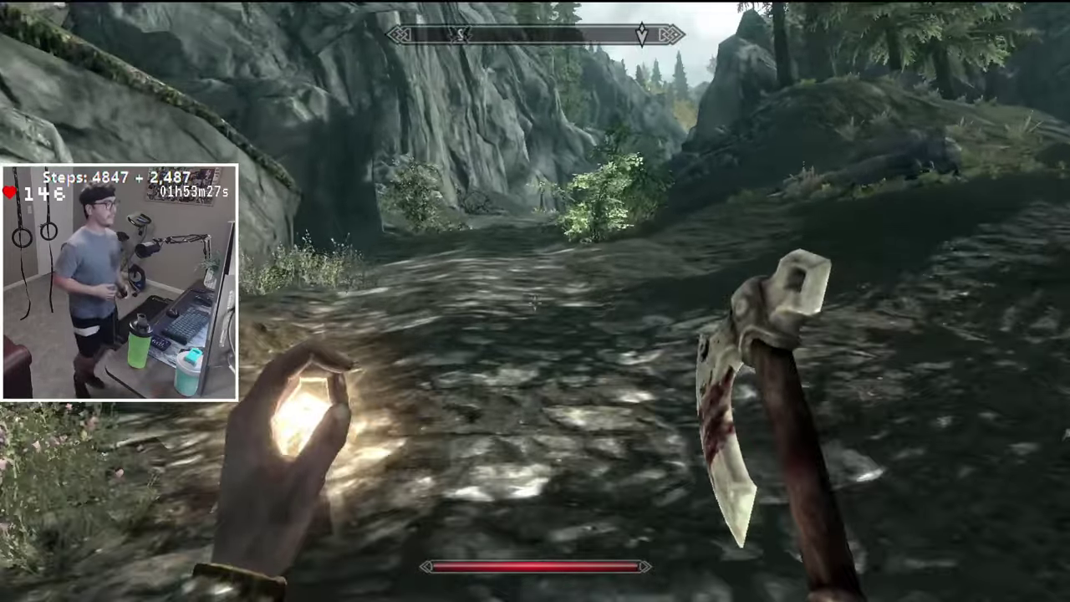
key(w)
key(w)
key(w)
key(w)
key(w)
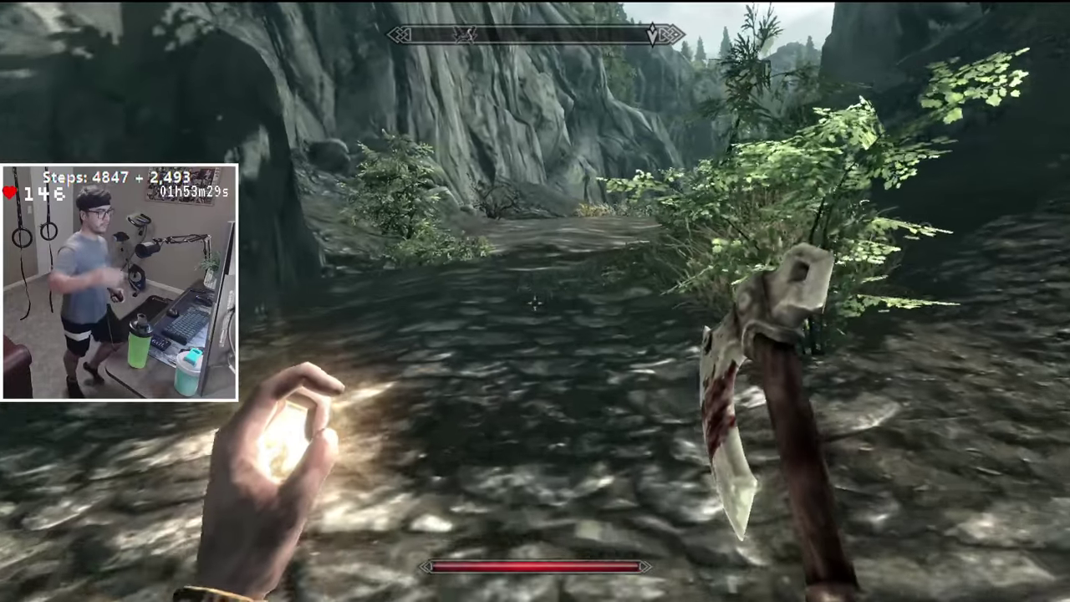
key(w)
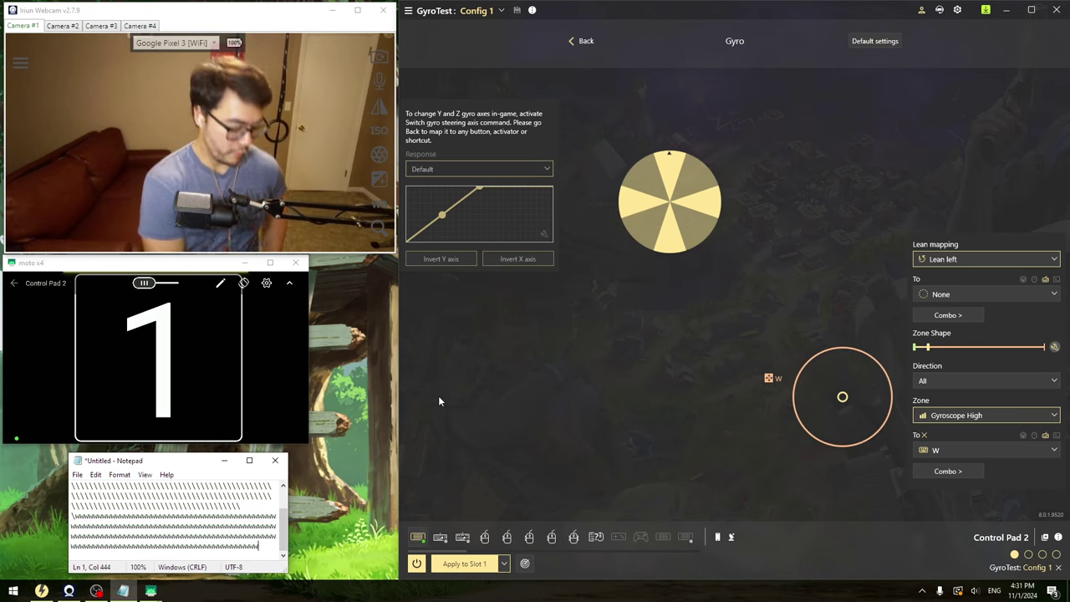
text(wwwwww)
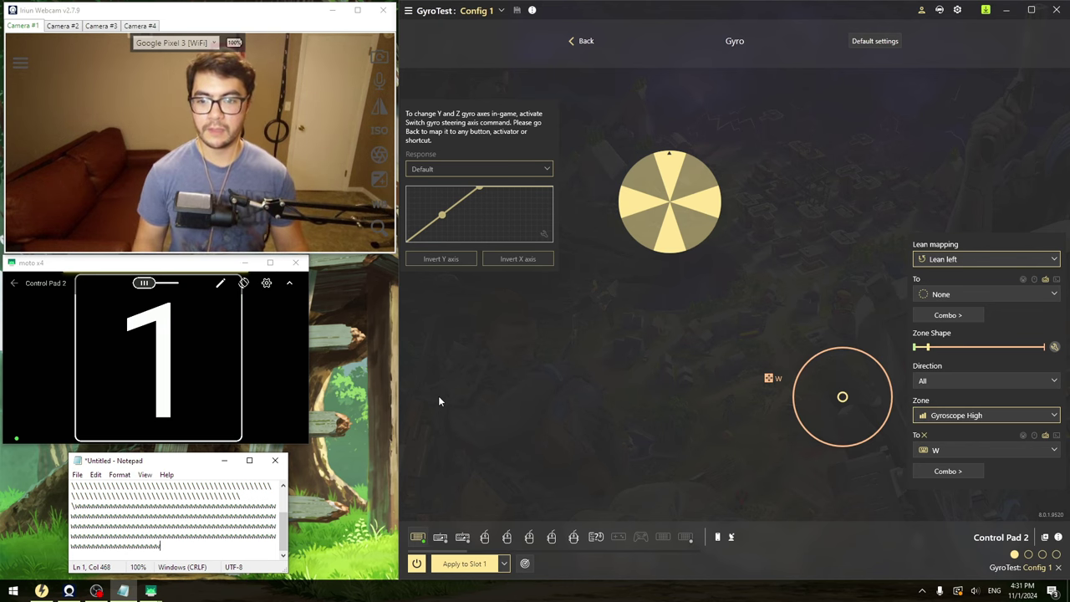